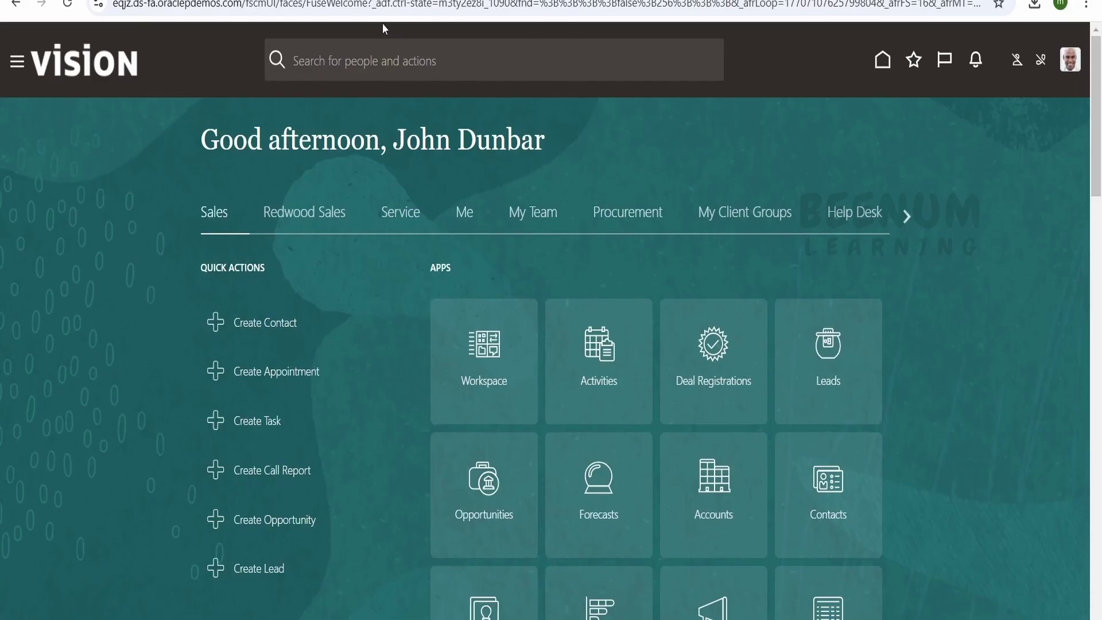
Step: Go to Reports and Analytics under Tools and browse the report catalog
click(17, 65)
scroll(92, 340, down, 5)
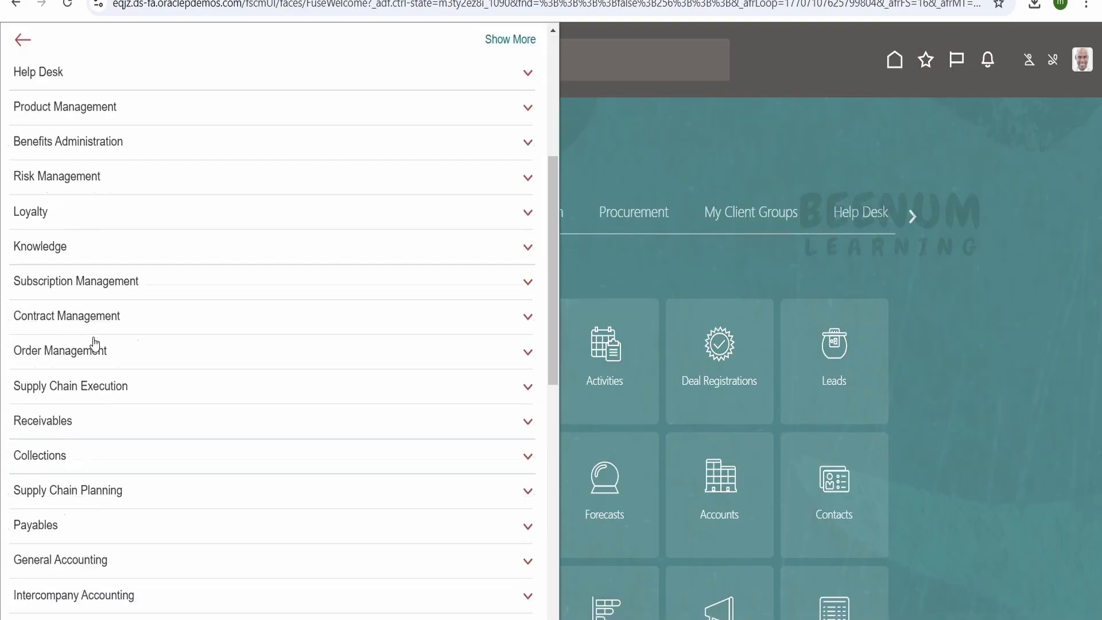
scroll(92, 343, down, 10)
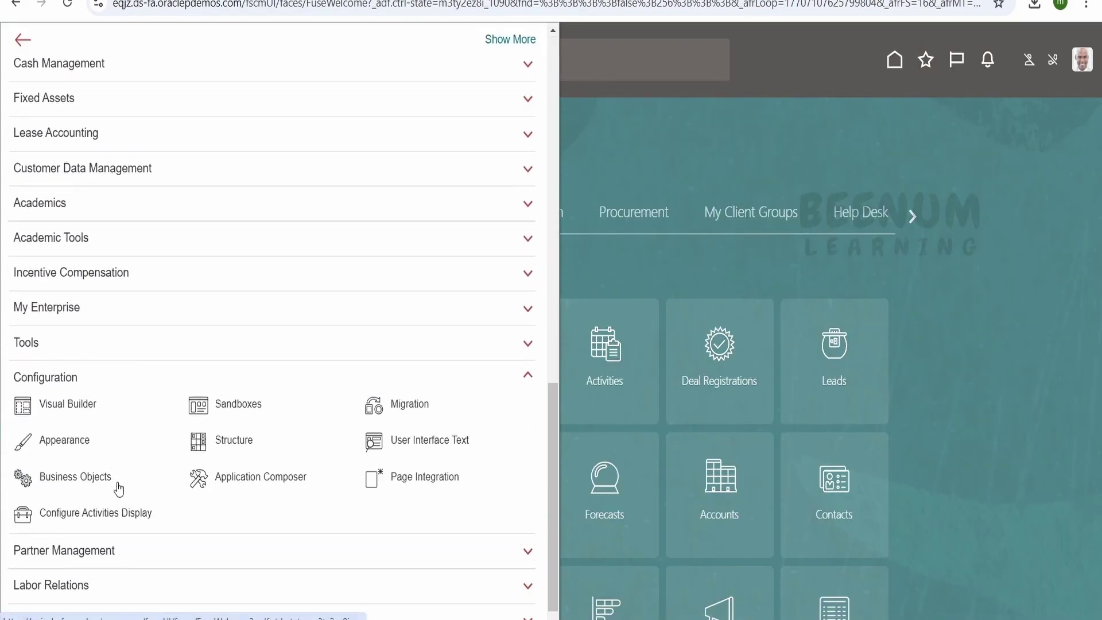
click(77, 341)
scroll(258, 345, down, 1)
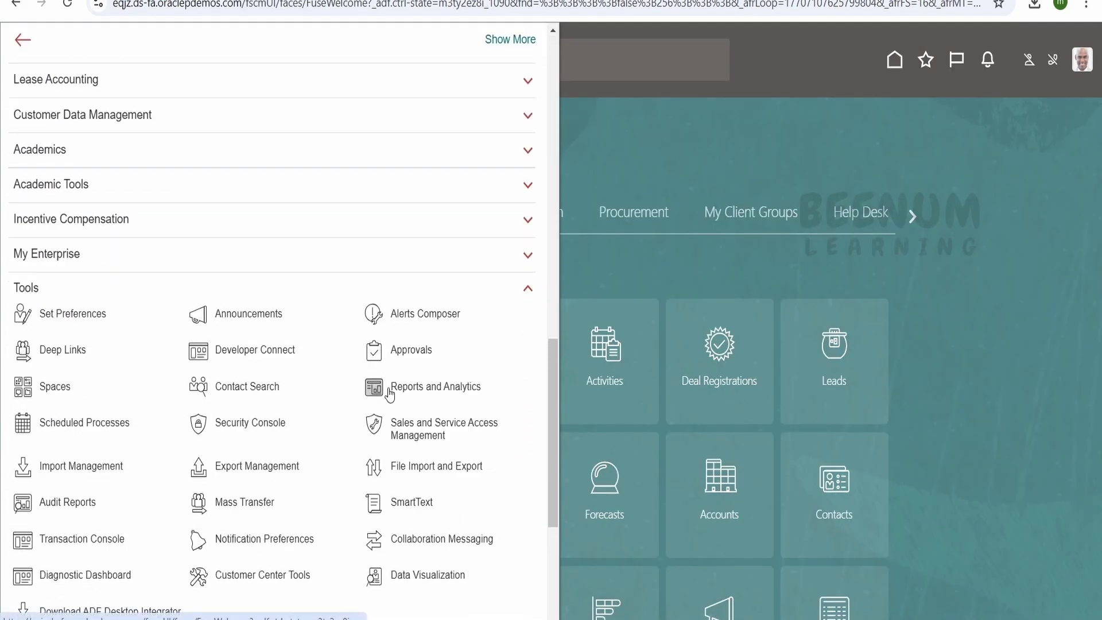
click(455, 391)
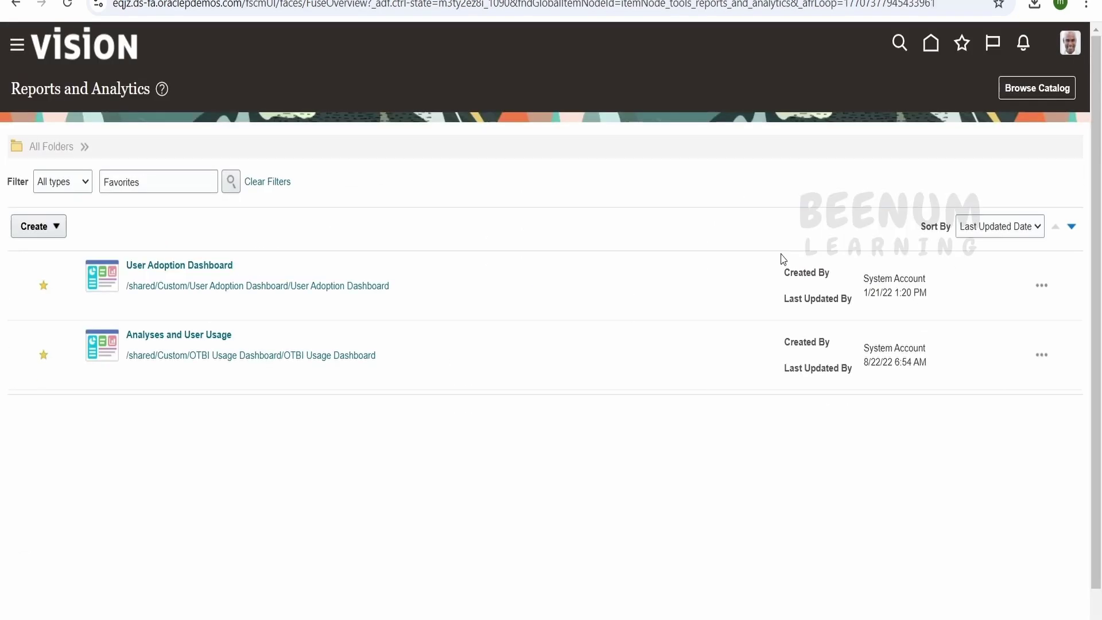
click(1042, 89)
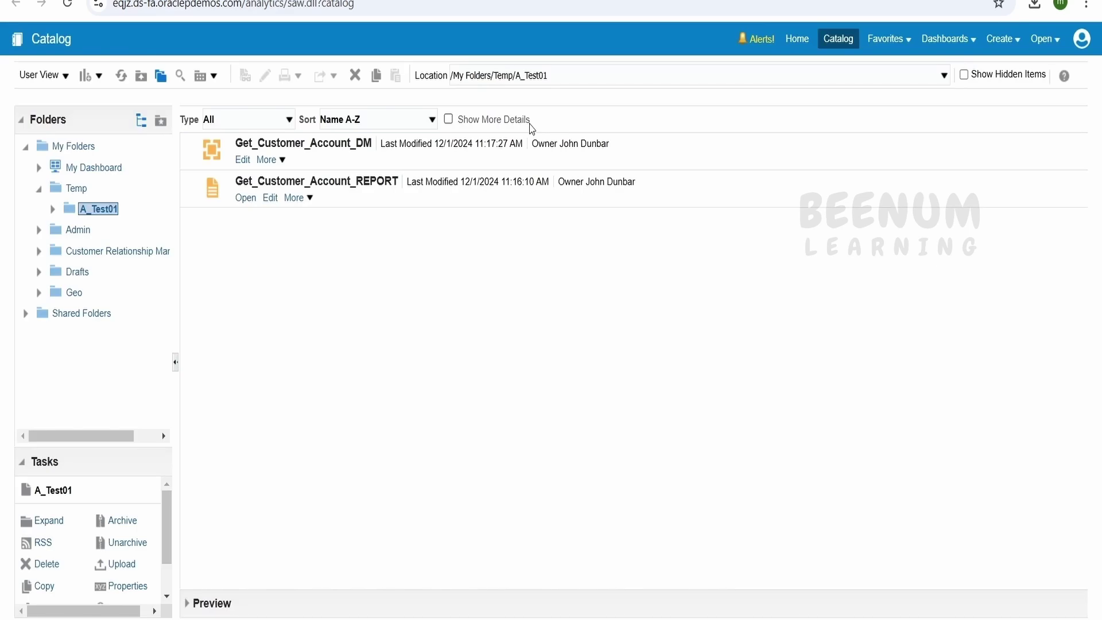
Step: Copy the catalog's web address up to /analytics and paste it without indentation as the last line of the text editor notes
drag(113, 4, 316, 4)
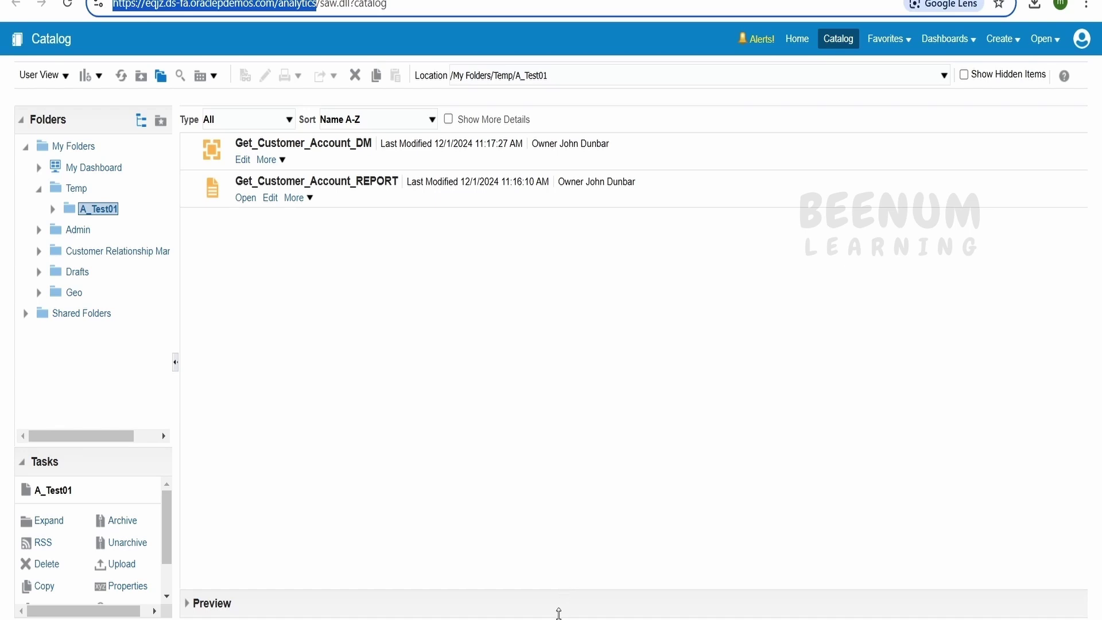
key(ctrl+c)
key(alt+Tab)
key(ctrl+v)
drag(377, 270, 191, 270)
click(191, 271)
click(7, 271)
click(243, 251)
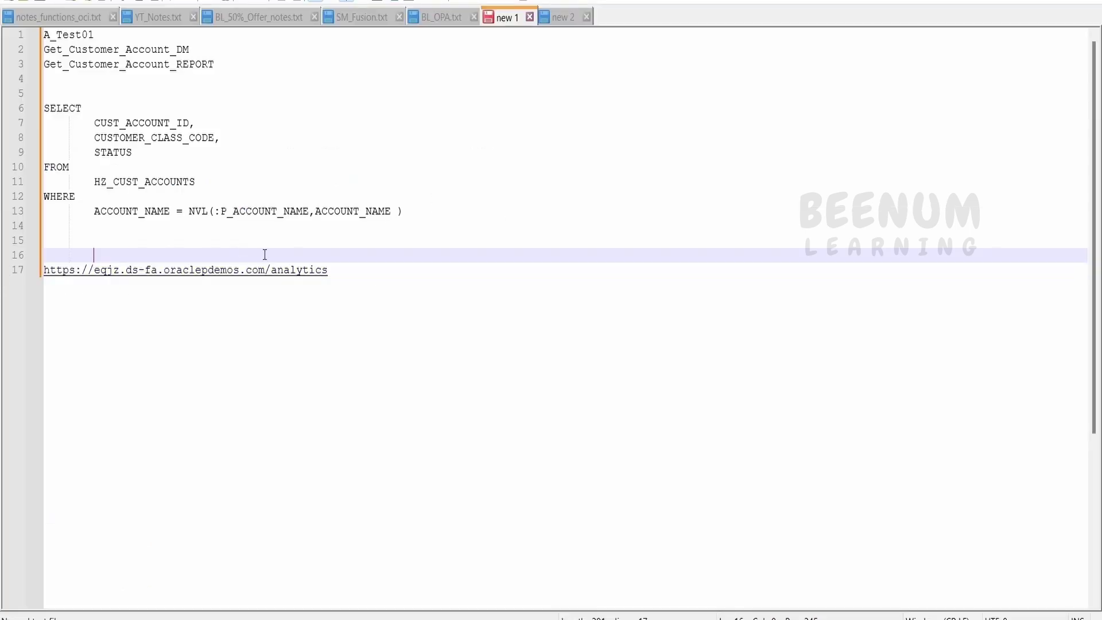
Step: Examine the host part and the /analytics part of the noted URL, and return to the browser catalog
drag(266, 271, 42, 271)
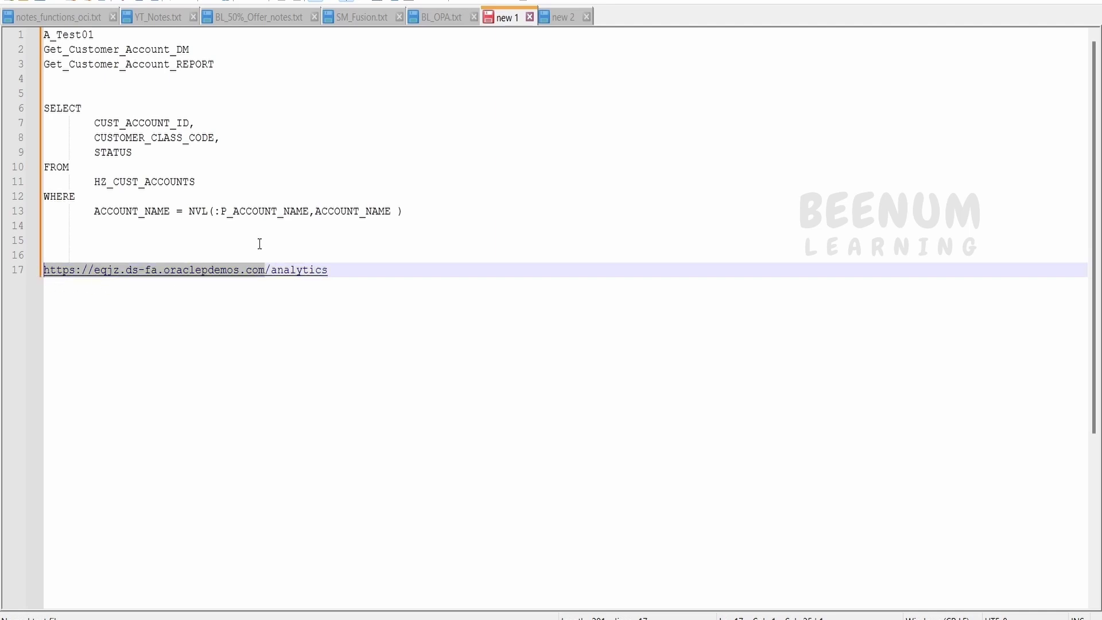
drag(340, 268, 267, 270)
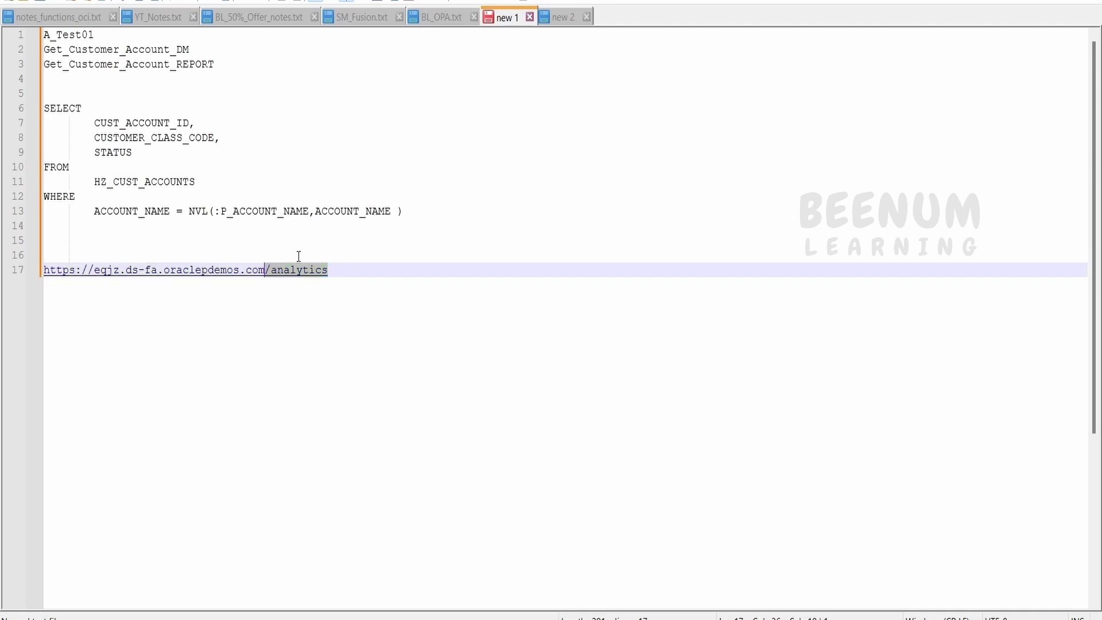
key(alt+Tab)
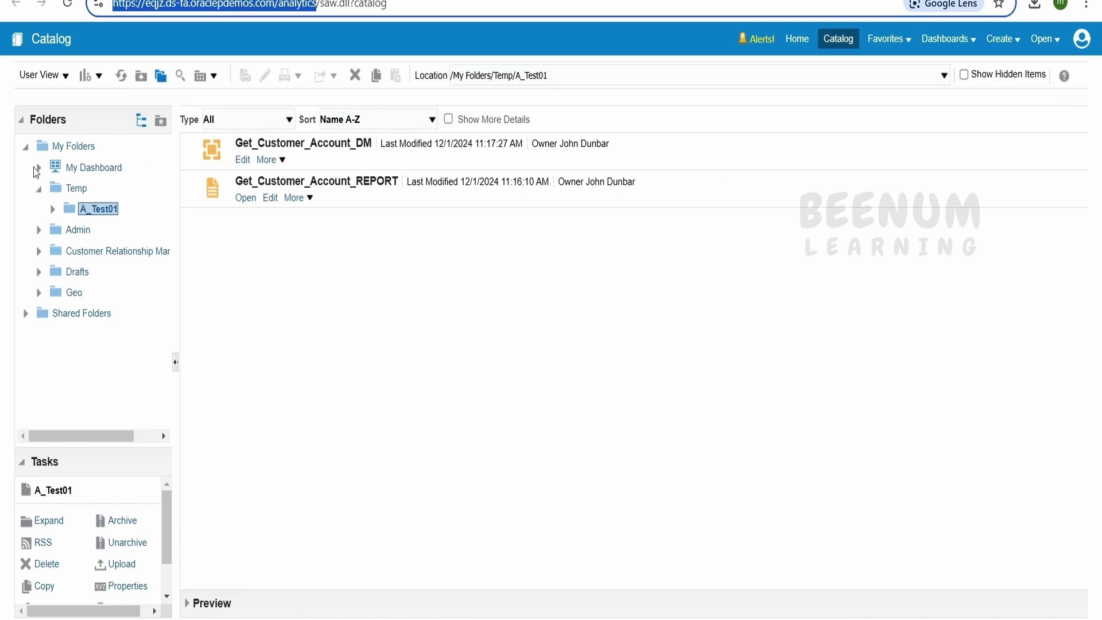
Step: Create a folder named A_Test01 under Shared Folders/Custom, copying the name from the text editor notes
click(27, 148)
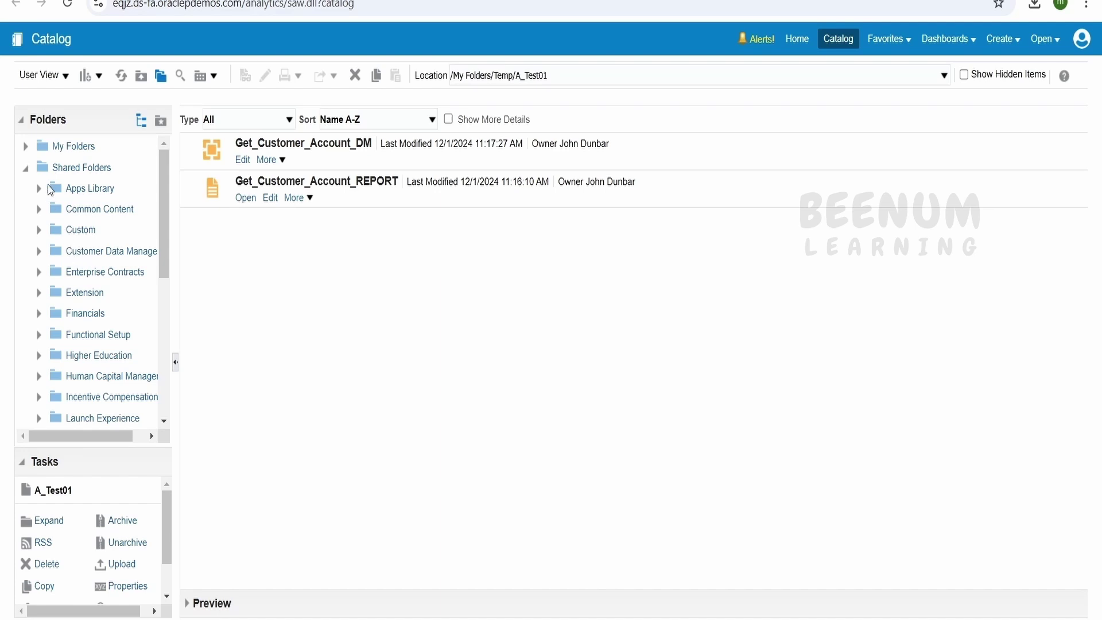
click(86, 231)
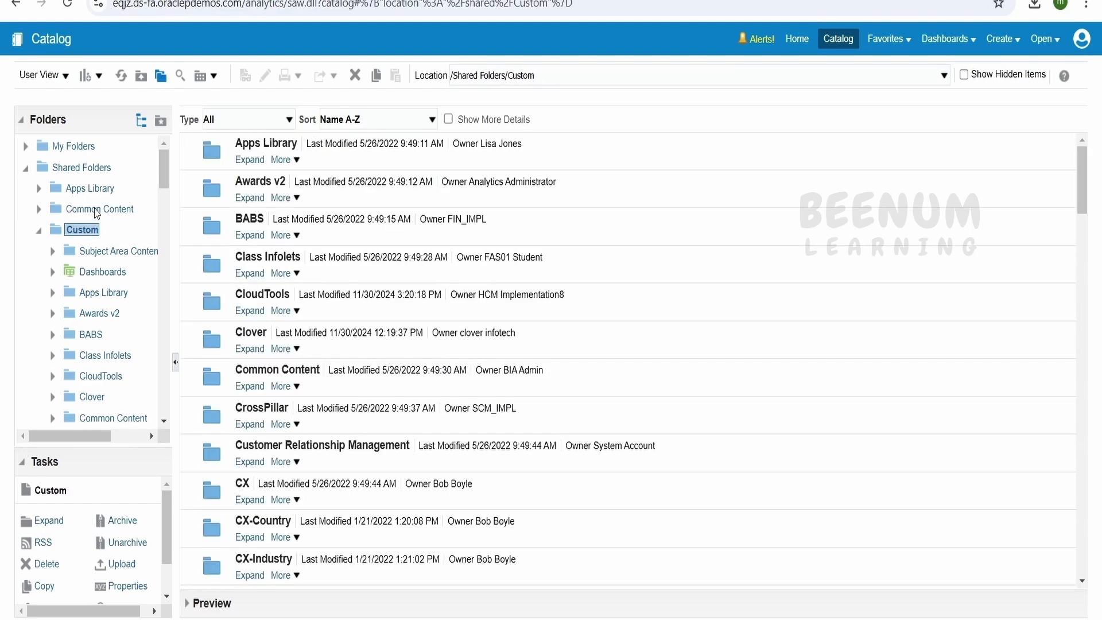
click(99, 76)
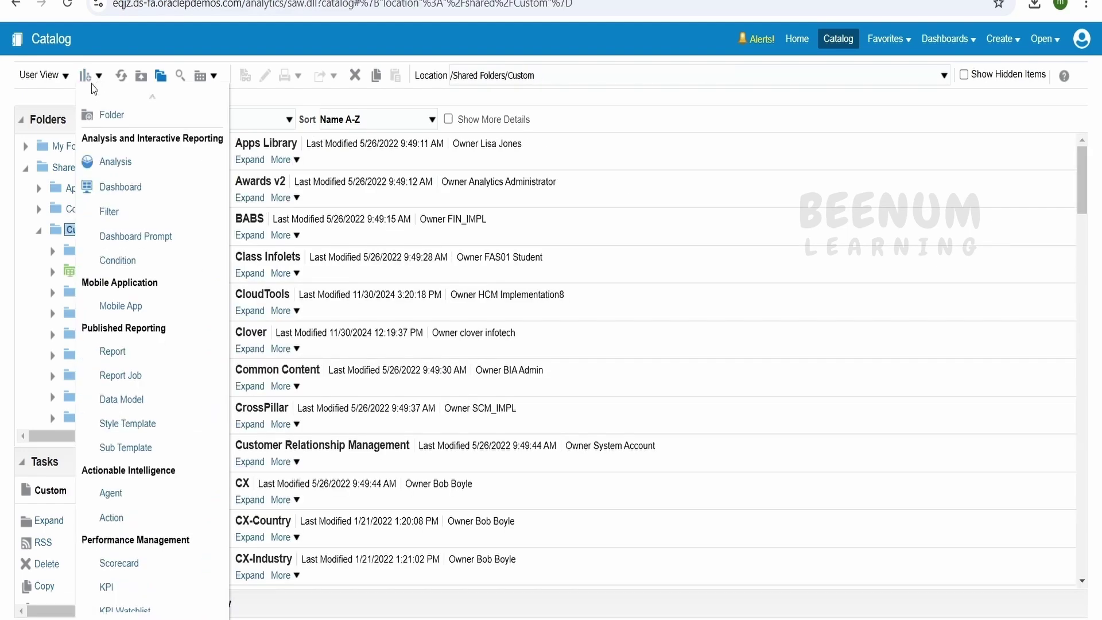
click(109, 115)
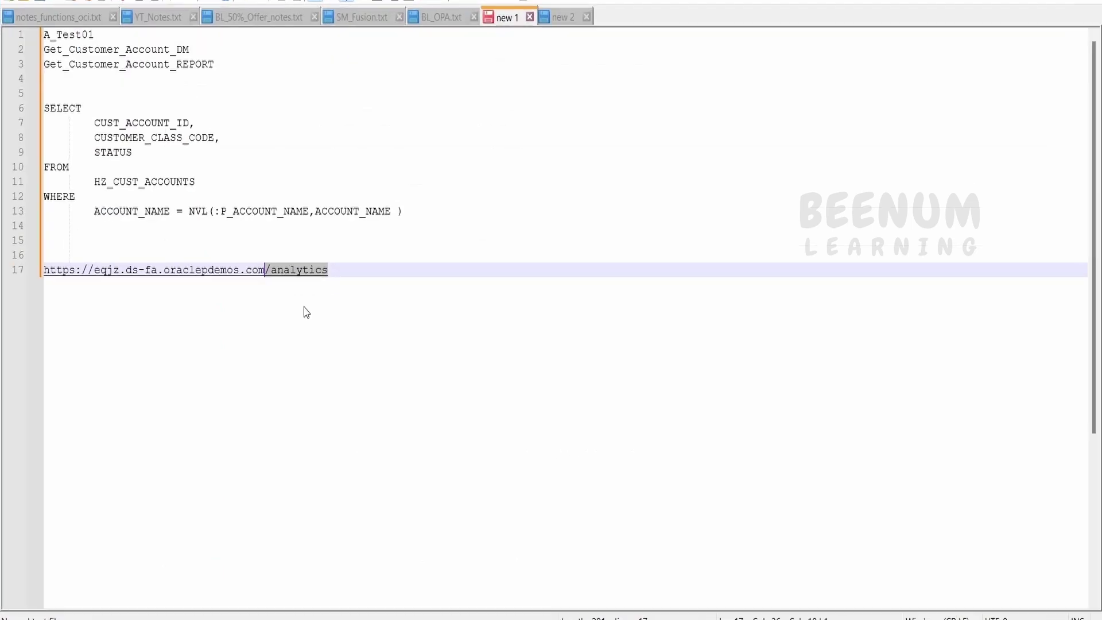
double_click(67, 40)
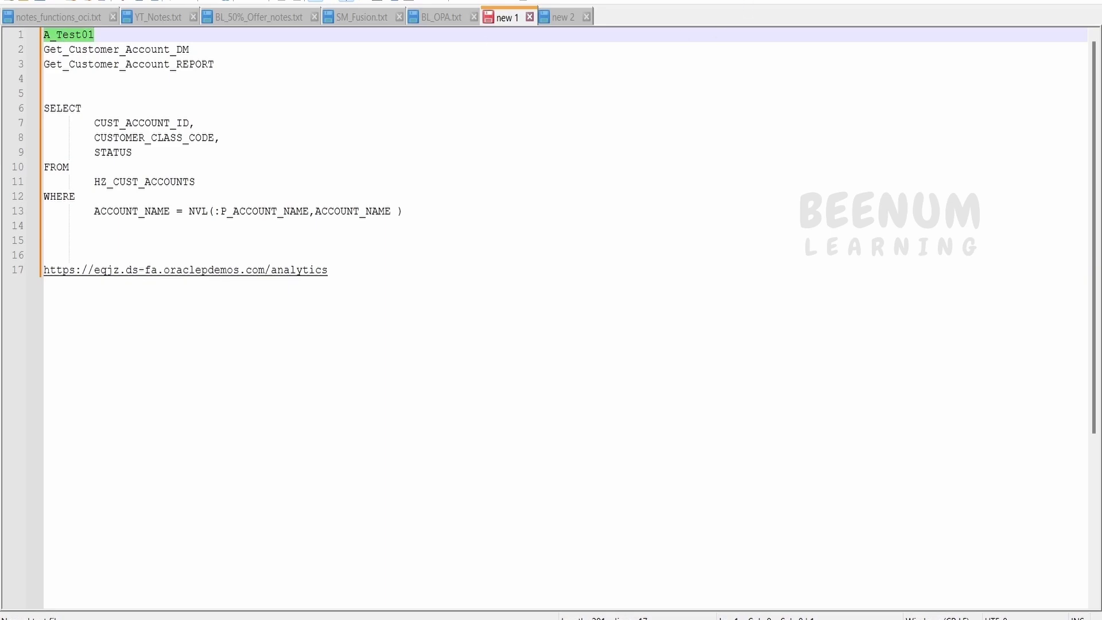
key(ctrl+c)
key(alt+Tab)
key(ctrl+v)
click(620, 352)
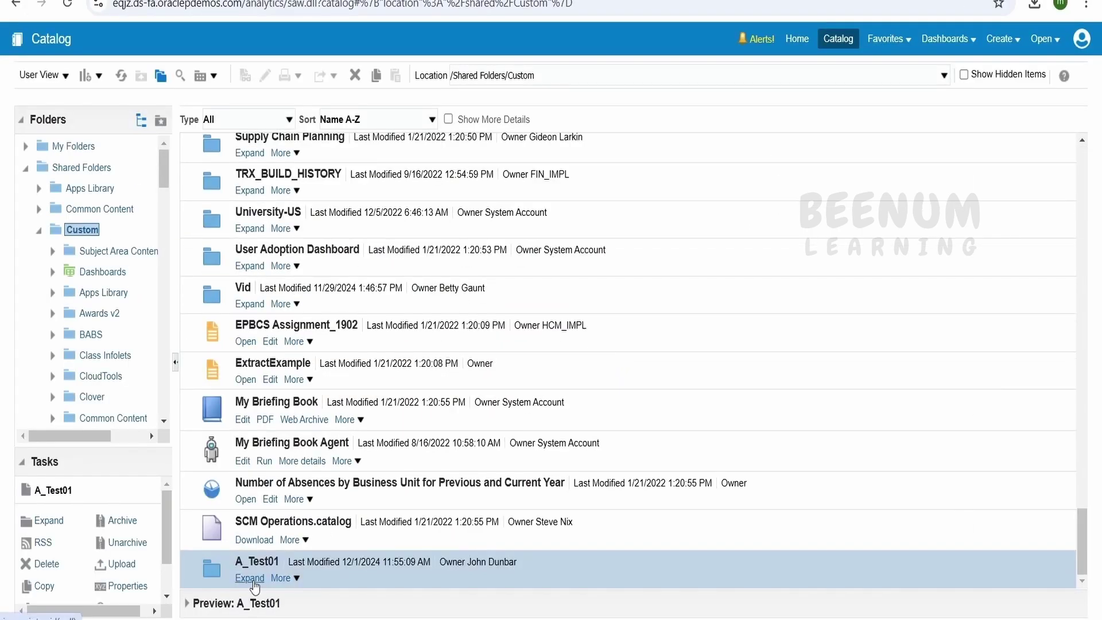
Step: Expand the new A_Test01 folder in Shared Folders/Custom and start a new data model there
click(248, 578)
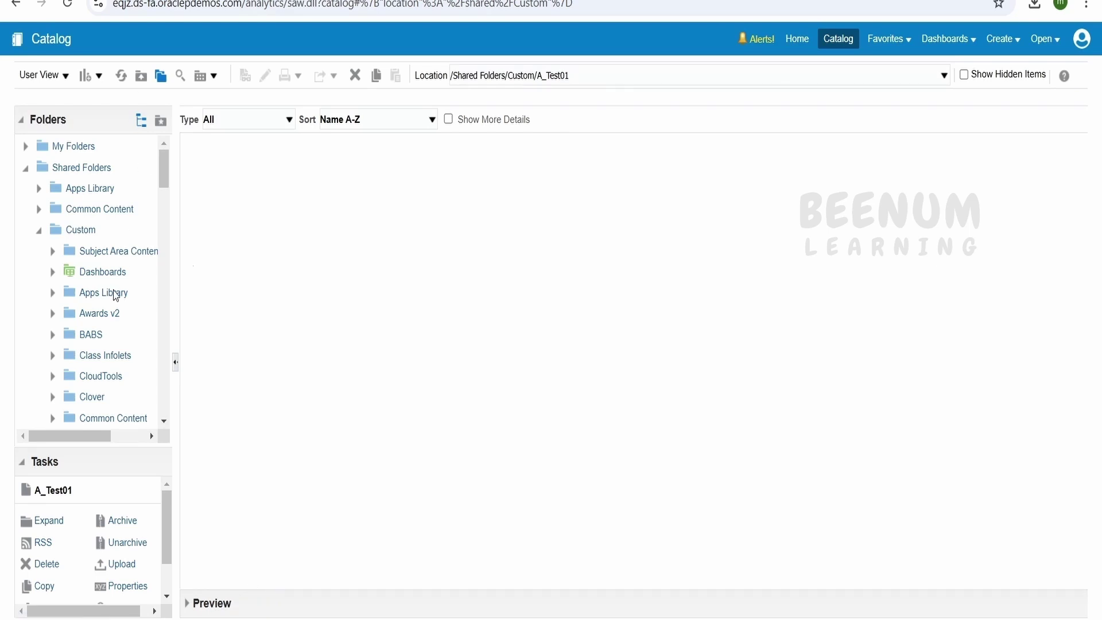
scroll(121, 270, down, 10)
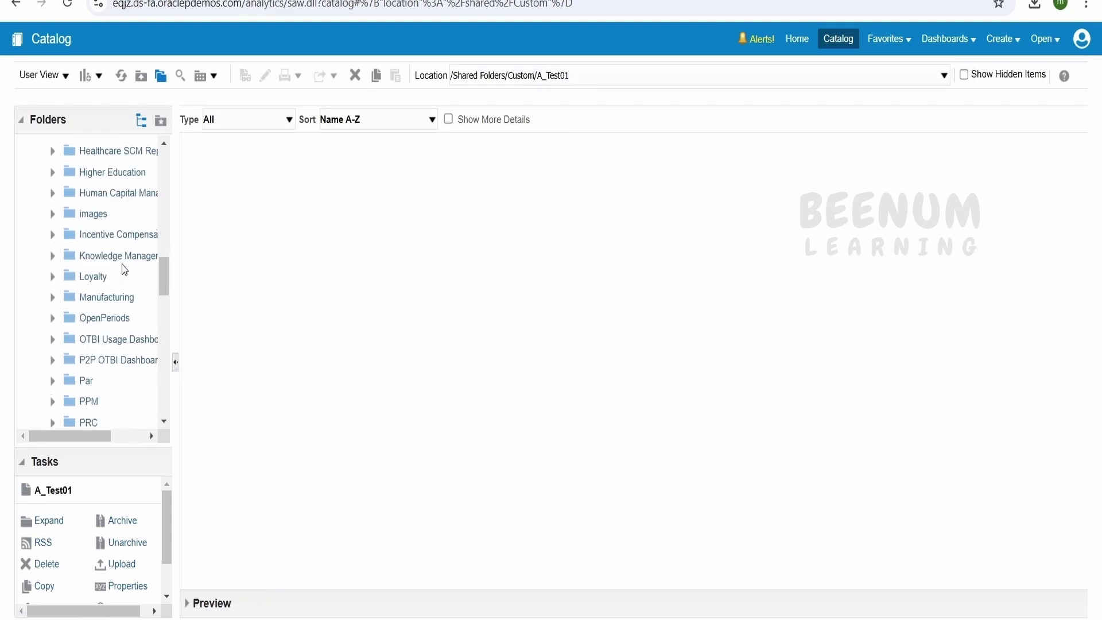
scroll(111, 289, down, 5)
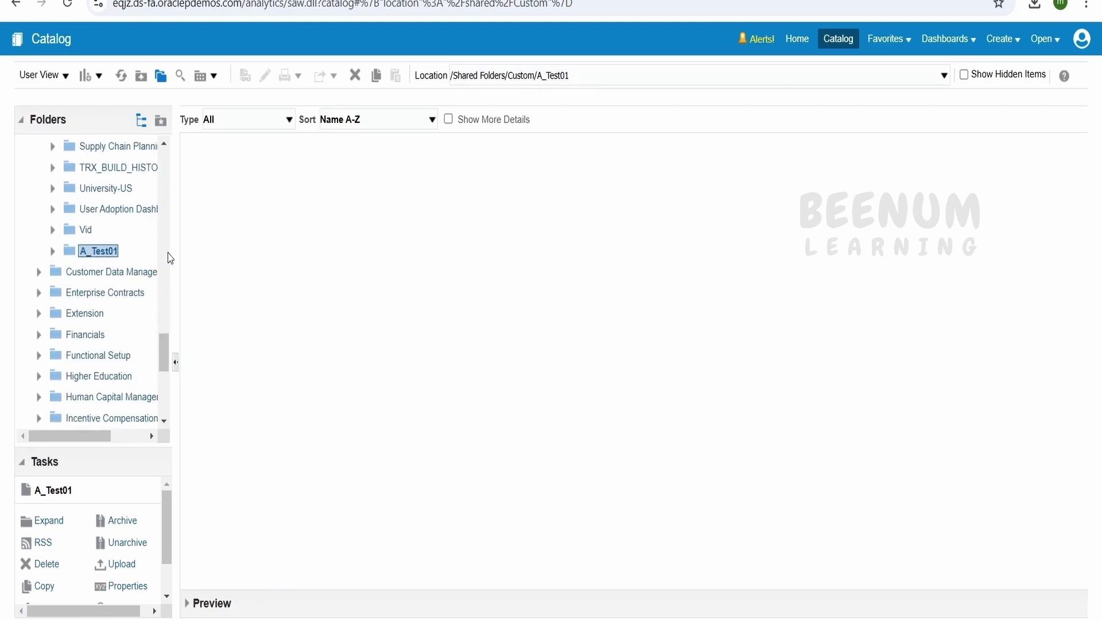
click(98, 81)
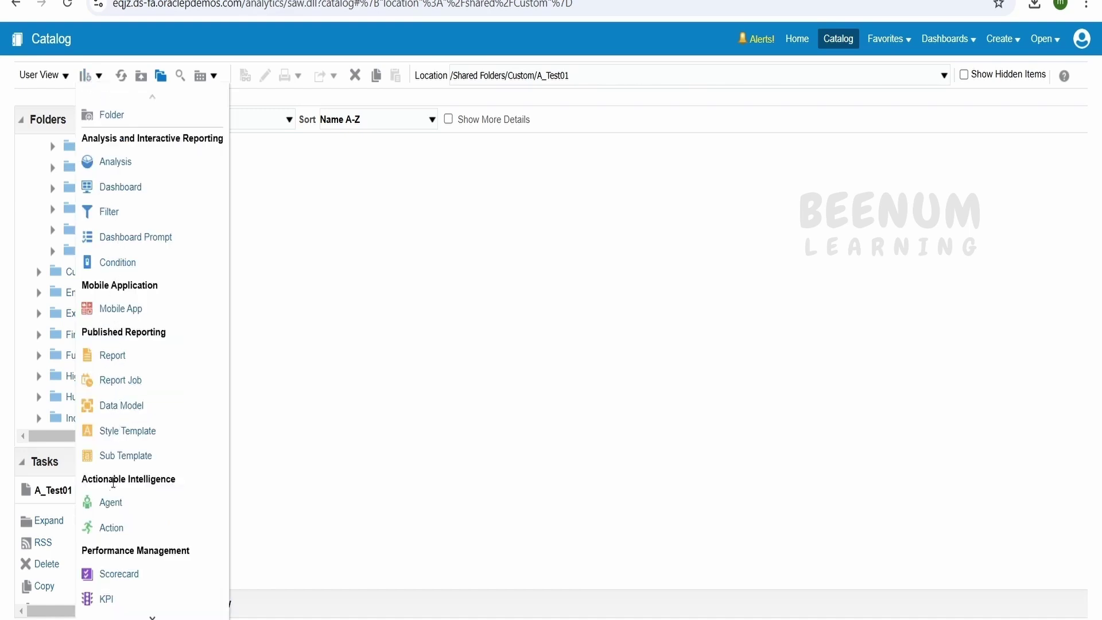
click(115, 406)
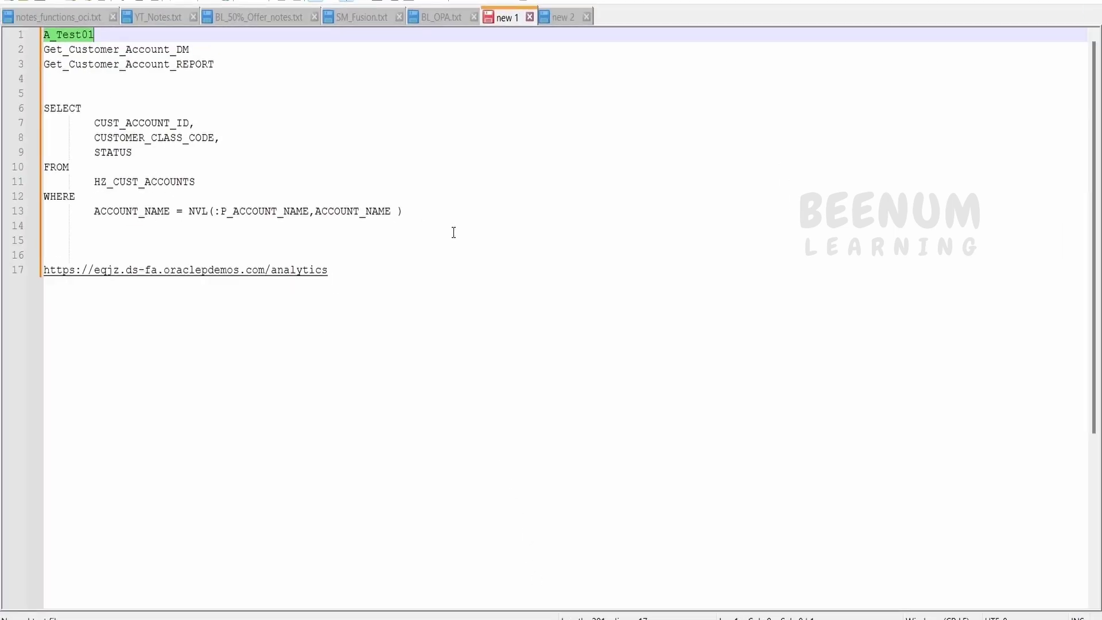
Step: Set up a SQL Query data set on the ApplicationDB_FSCM data source, using the HZ_CUST_ACCOUNTS query copied from the text editor notes
drag(453, 233, 1, 95)
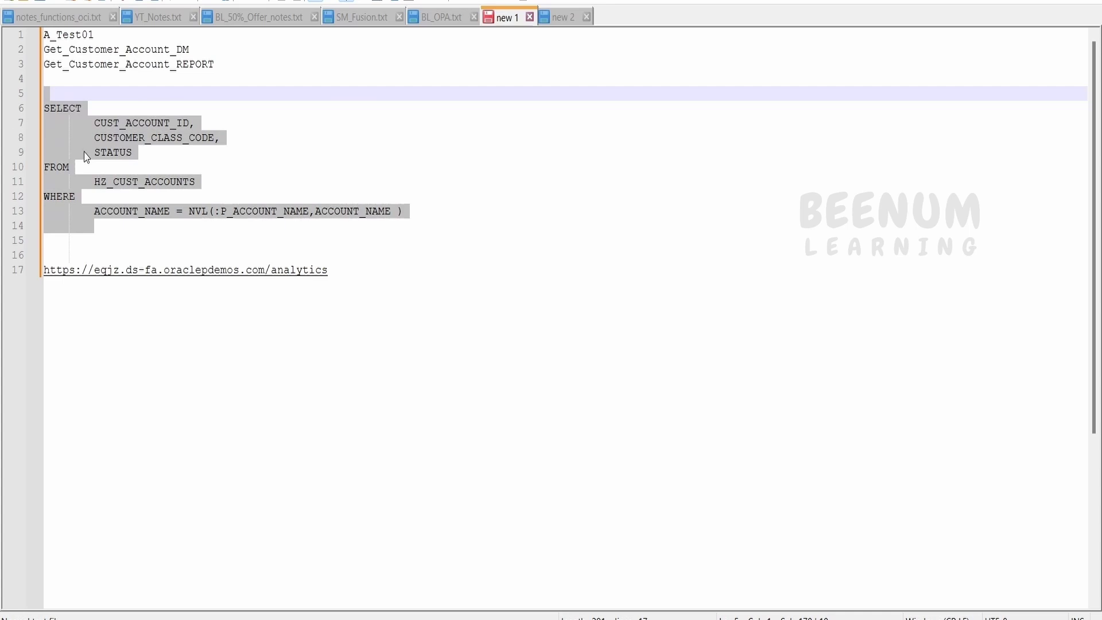
key(alt+Tab)
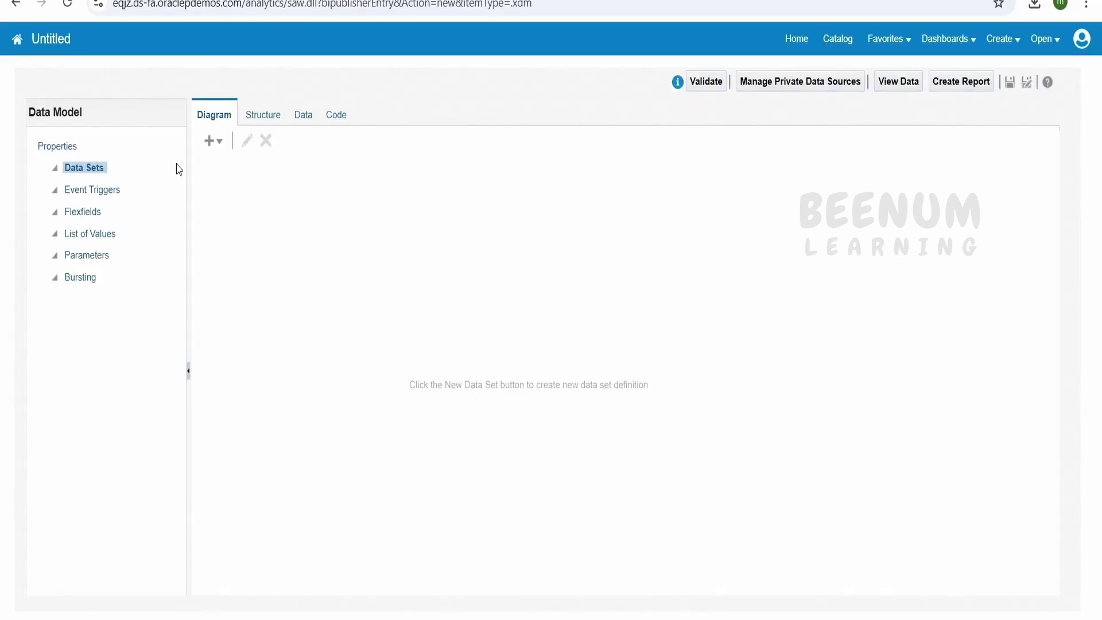
click(214, 141)
click(255, 167)
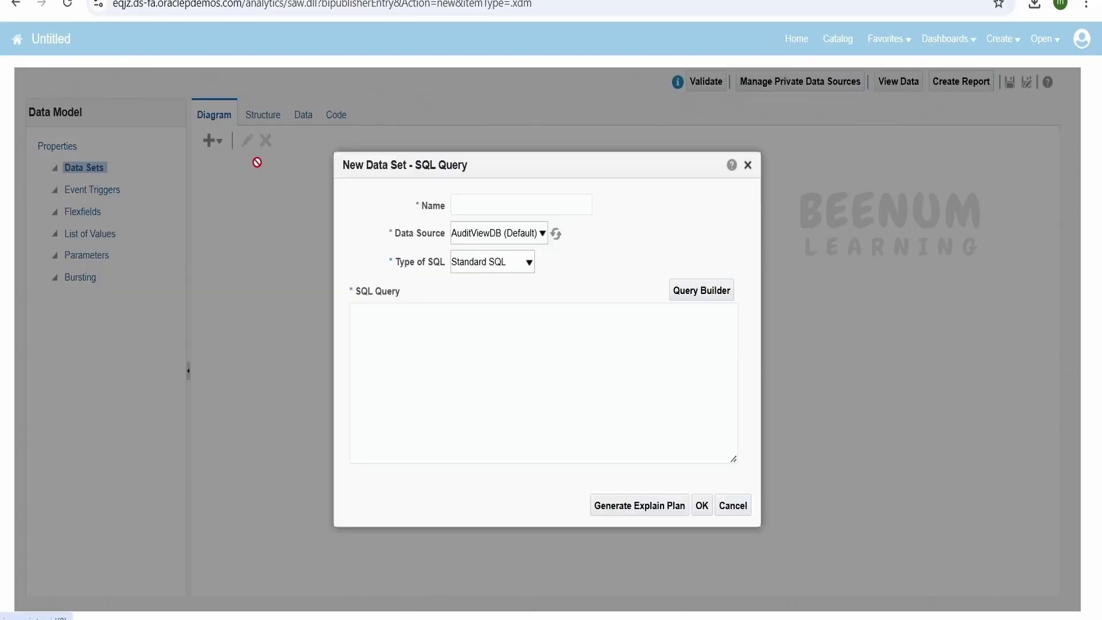
click(490, 236)
click(497, 294)
click(475, 333)
key(ctrl+v)
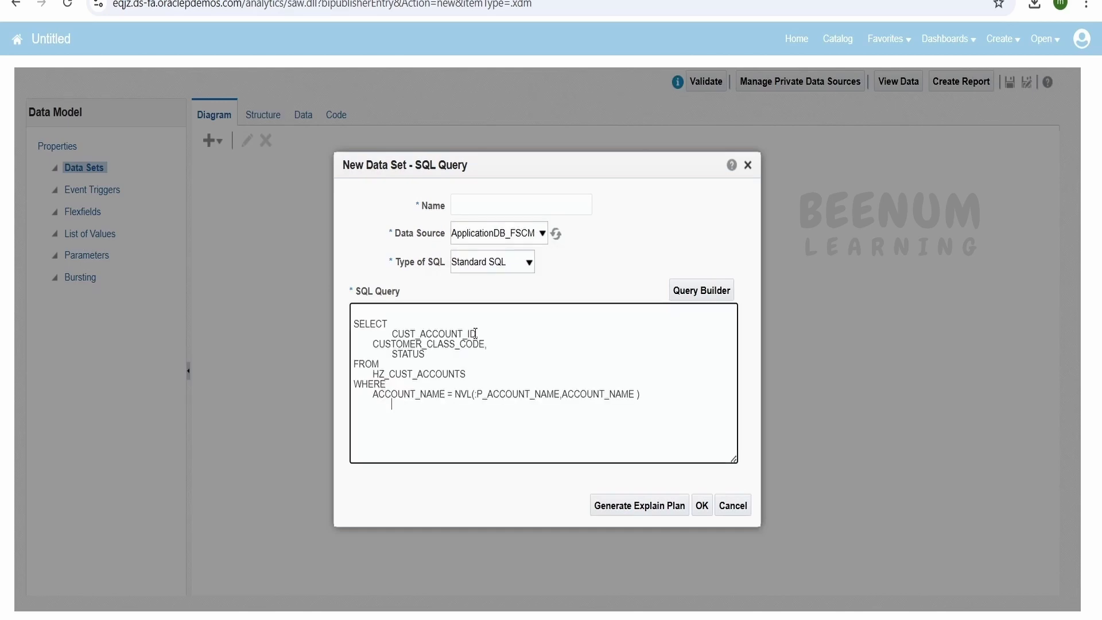
Step: Remove the blank lines around the pasted query, name the data set test and save it
click(370, 306)
key(Delete)
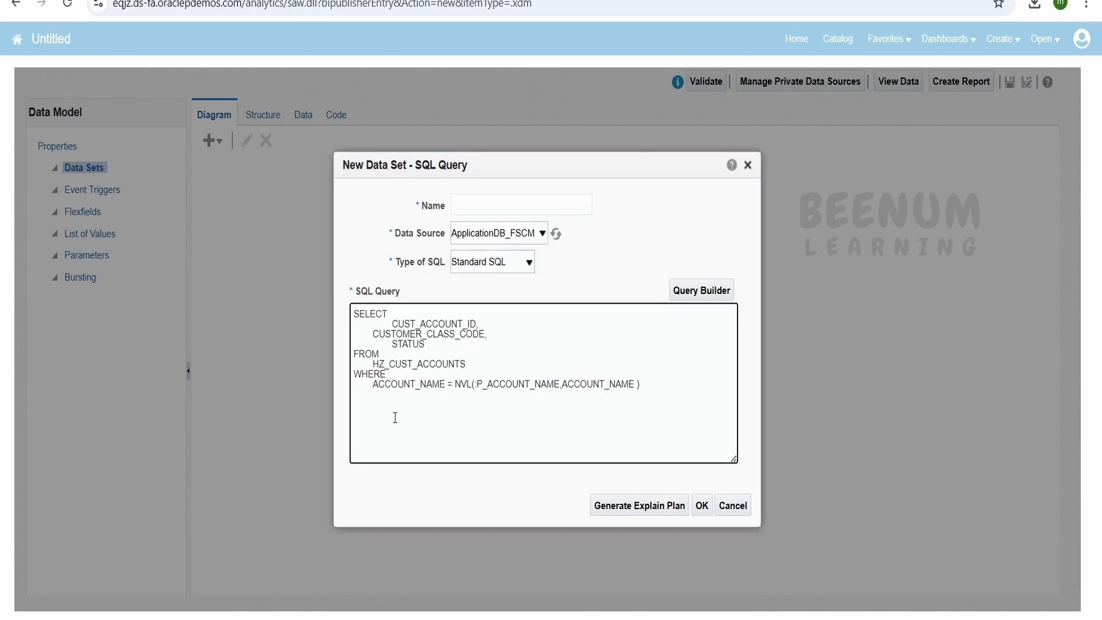
drag(401, 413, 312, 404)
key(BackSpace)
key(BackSpace)
click(471, 209)
click(535, 244)
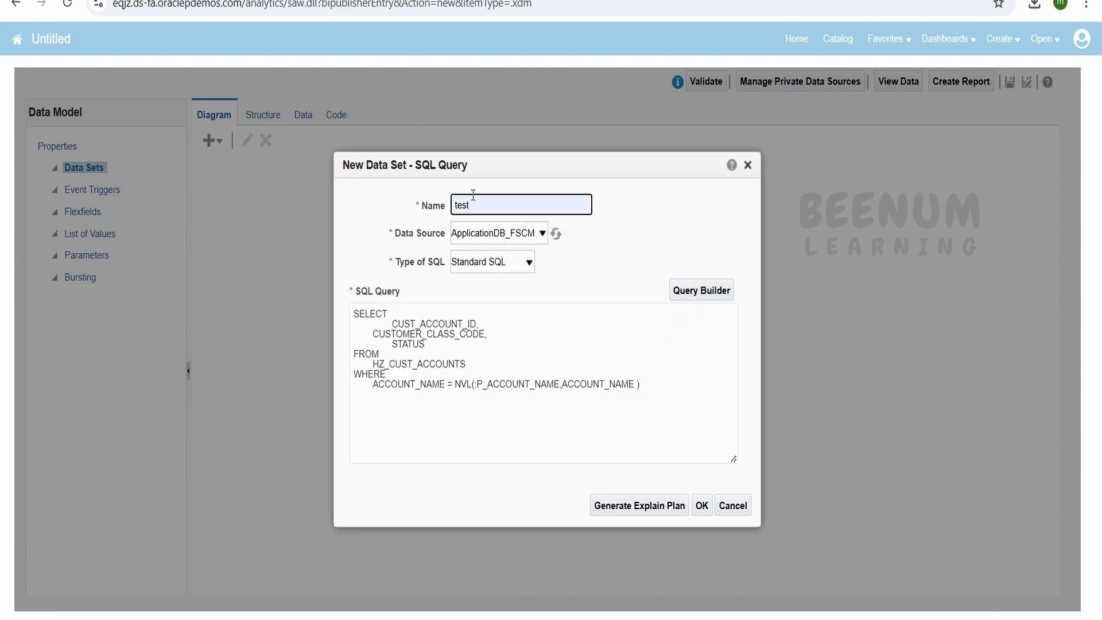
click(701, 514)
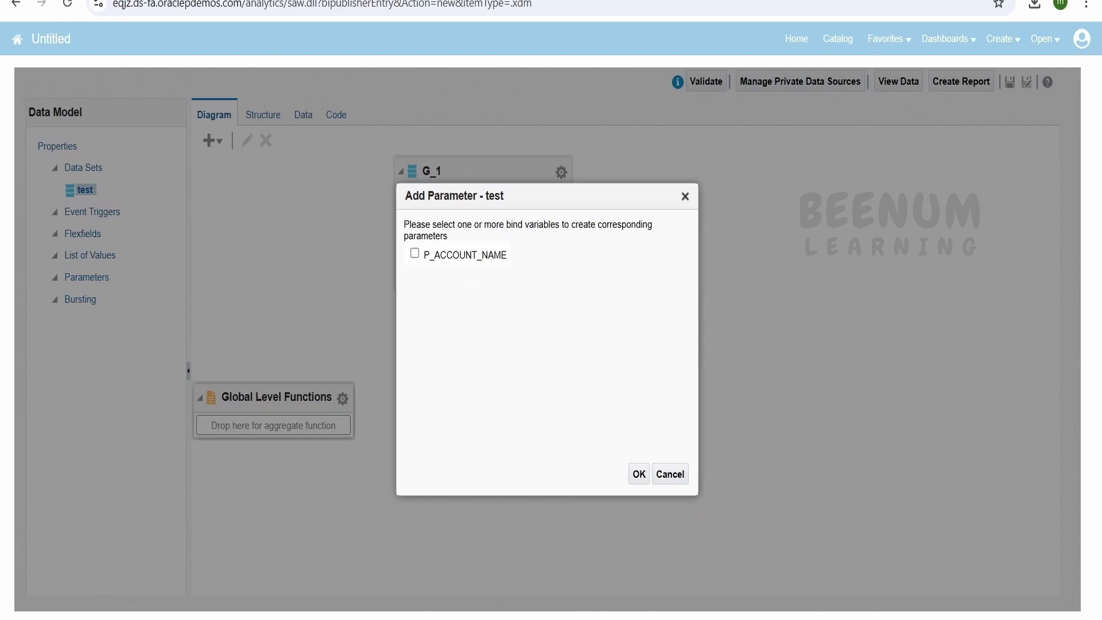
Step: Check the :P_ACCOUNT_NAME bind variable in the notes query and create the corresponding P_ACCOUNT_NAME parameter
key(alt+Tab)
click(286, 212)
drag(215, 210, 309, 211)
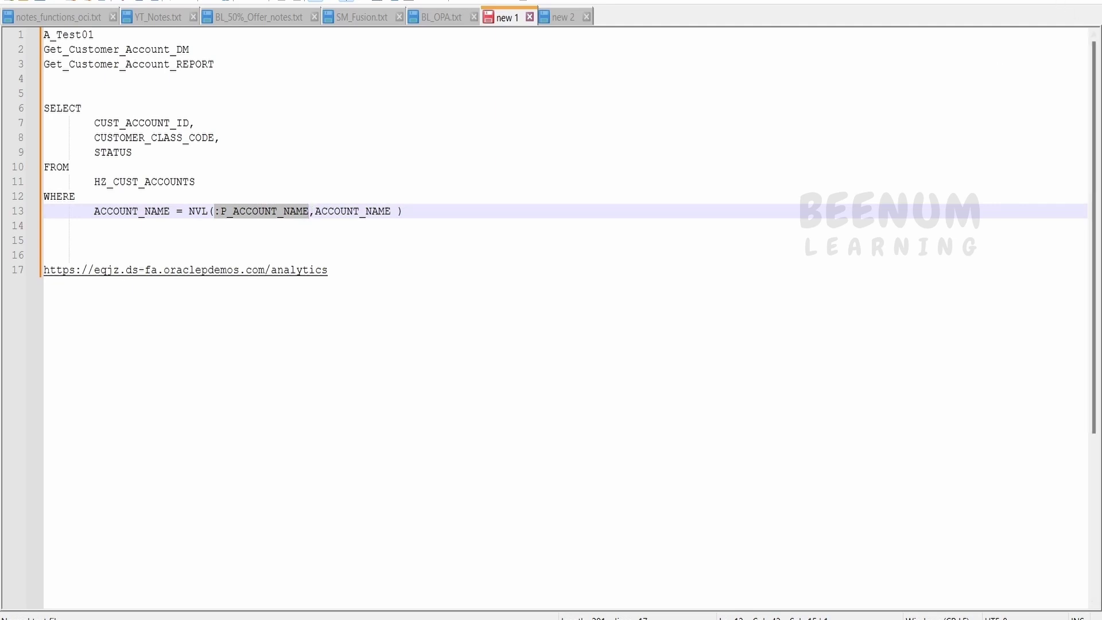
key(alt+Tab)
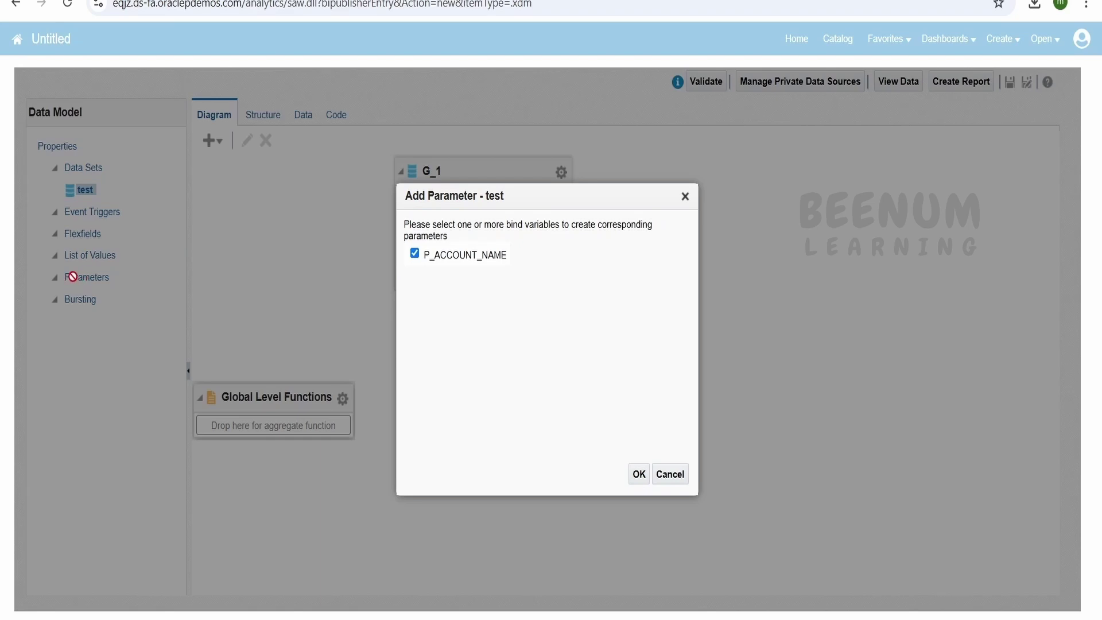
click(639, 474)
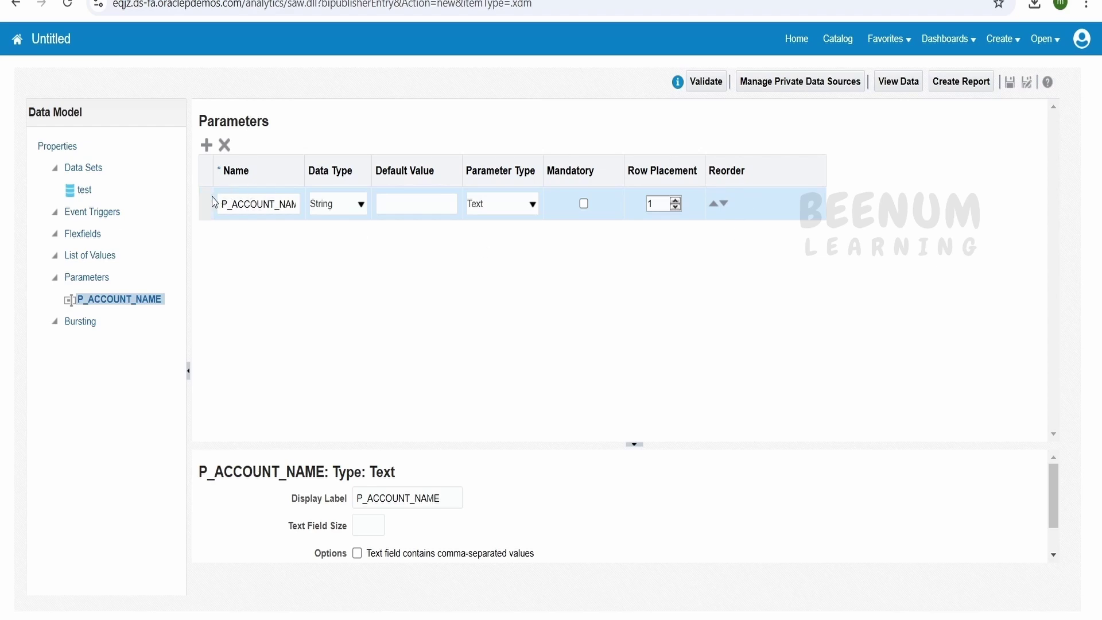
Step: Review the test data set's diagram, the P_ACCOUNT_NAME parameter settings and the WHERE condition in the notes query
click(83, 190)
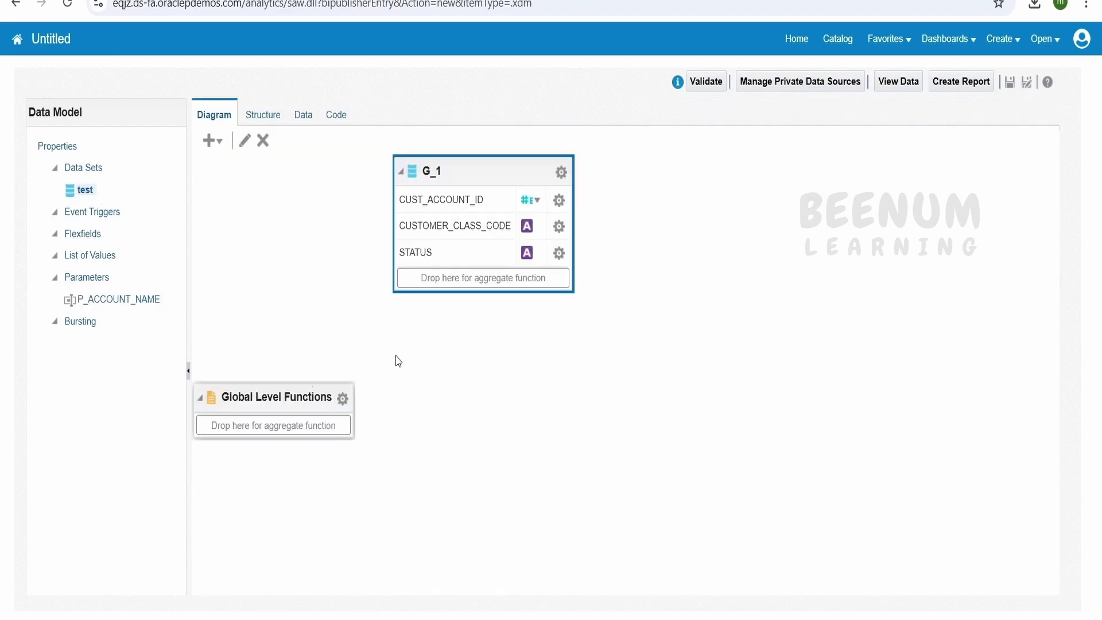
click(118, 300)
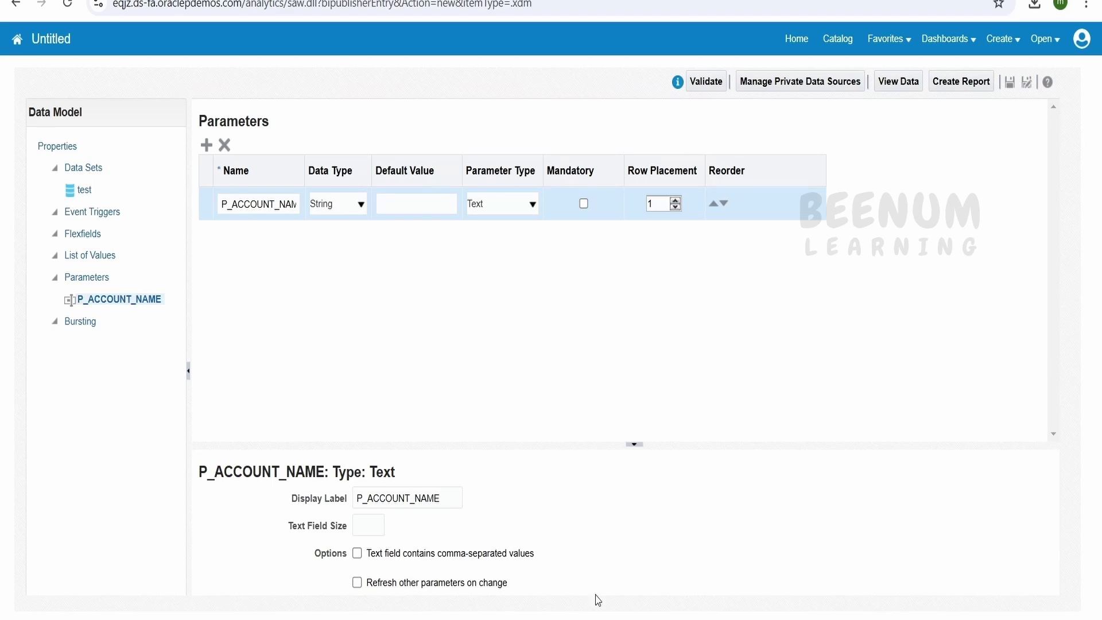
key(alt+Tab)
double_click(159, 212)
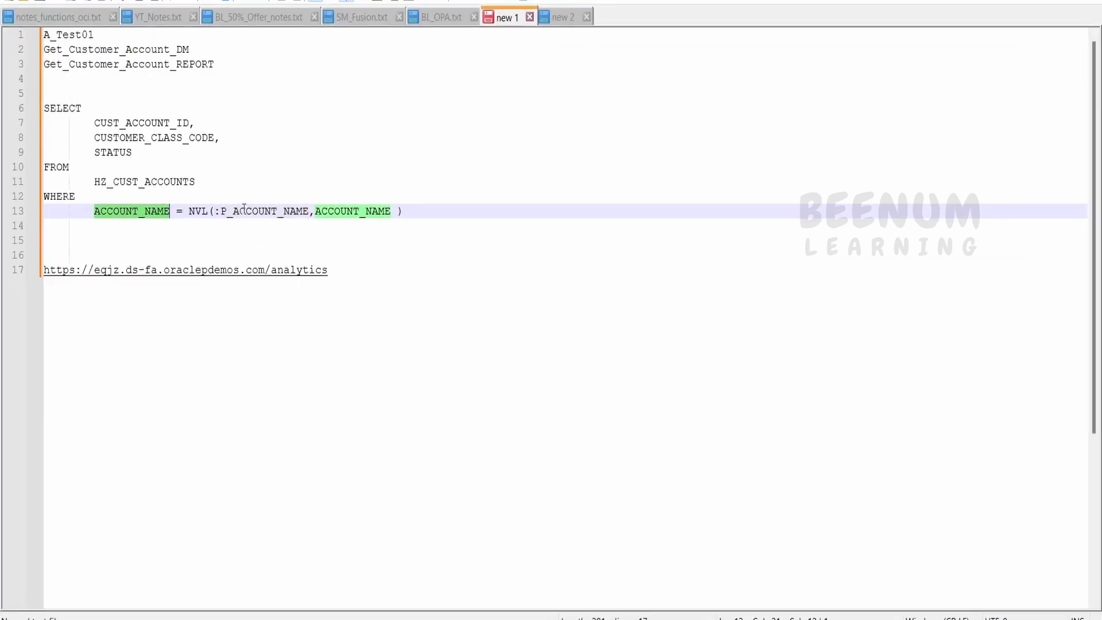
double_click(267, 212)
drag(94, 211, 404, 212)
key(alt+Tab)
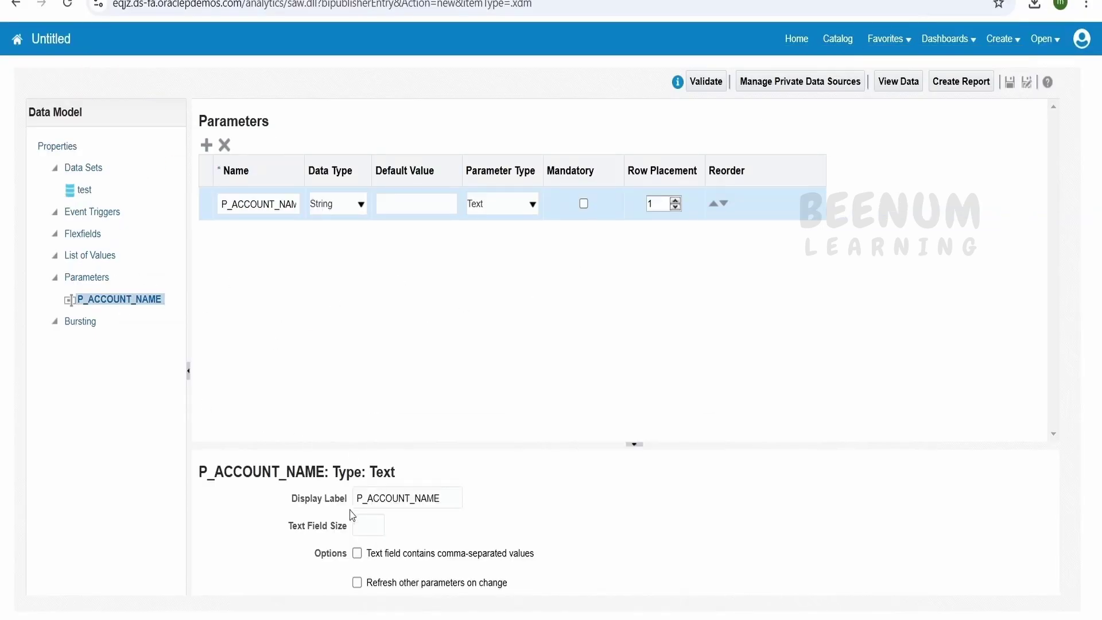
Step: Check the P_ACCOUNT_NAME parameter's display label and open the data preview of the test data set
double_click(391, 498)
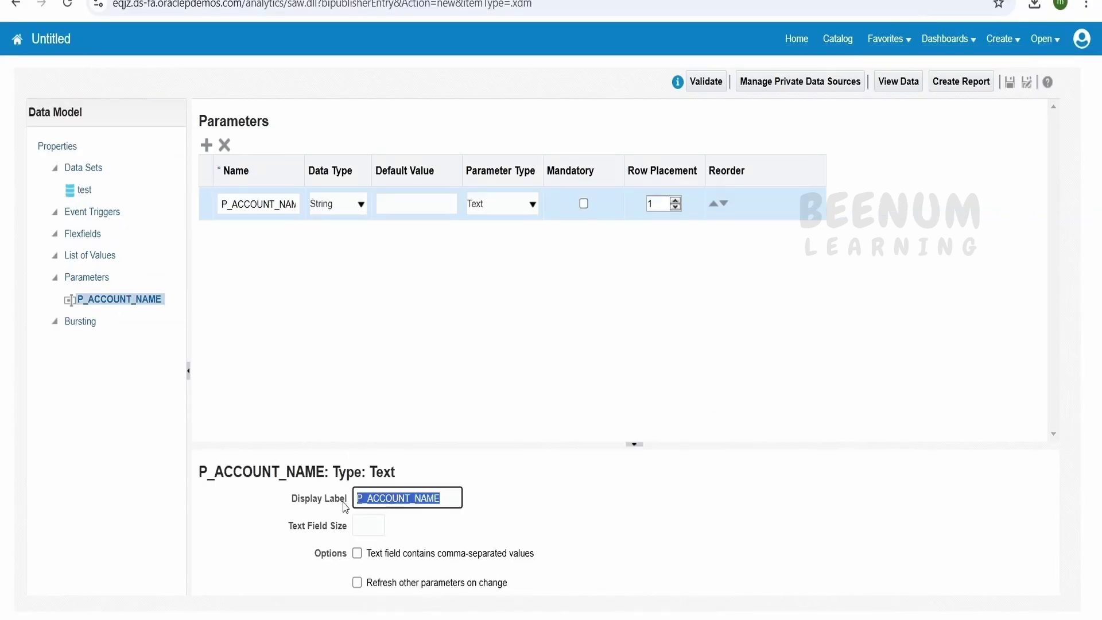
click(87, 192)
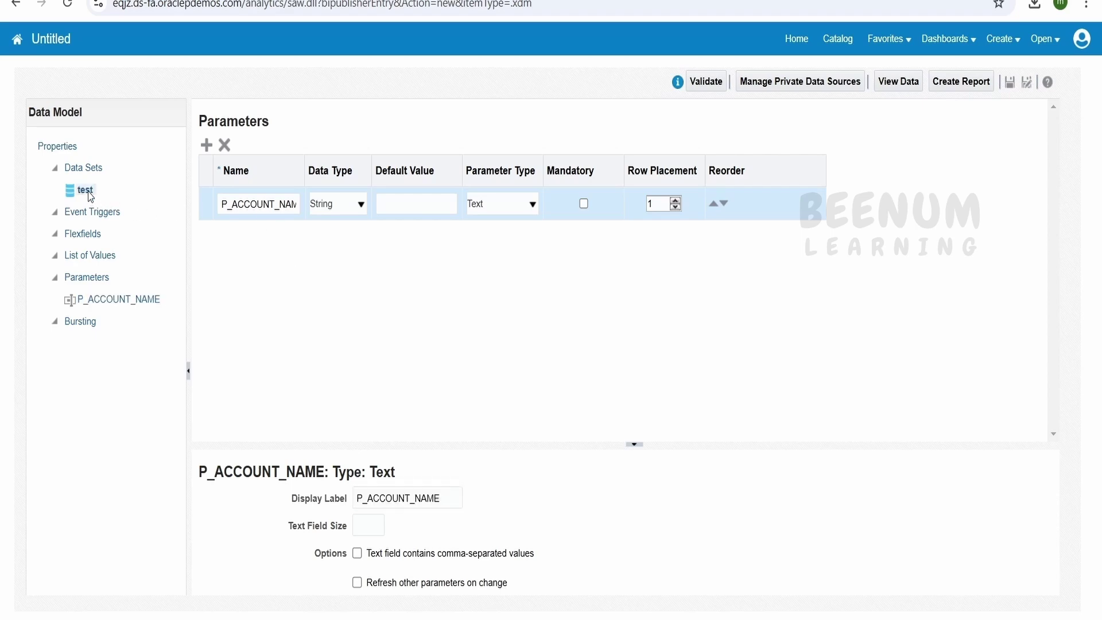
click(304, 115)
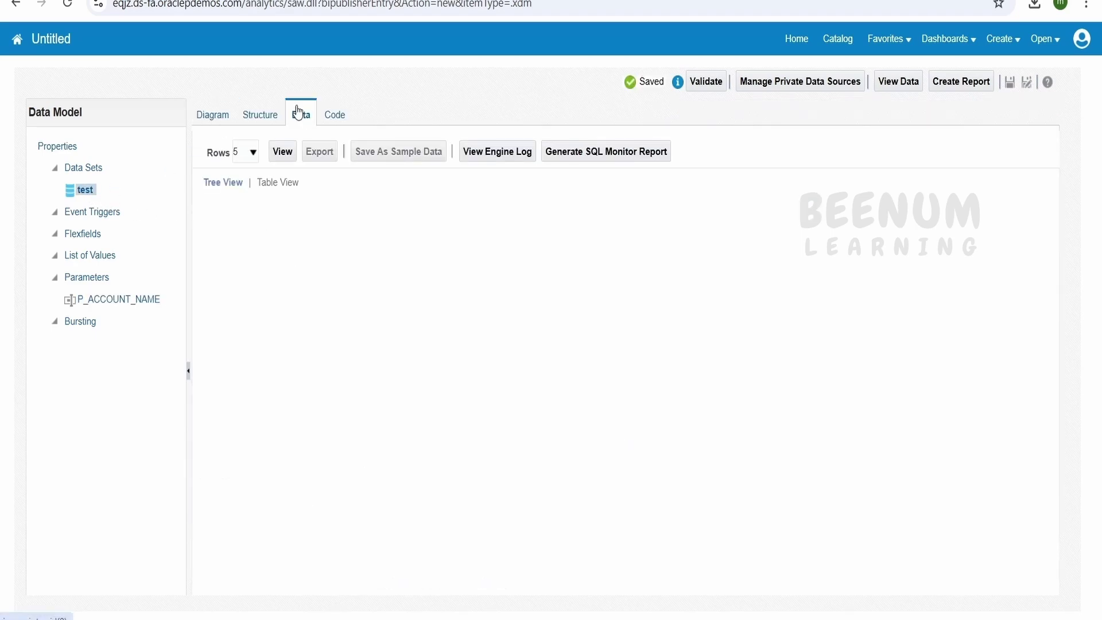
Step: Start saving the data model and choose /Shared Folders/Custom/A_Test01 as its location
click(1011, 84)
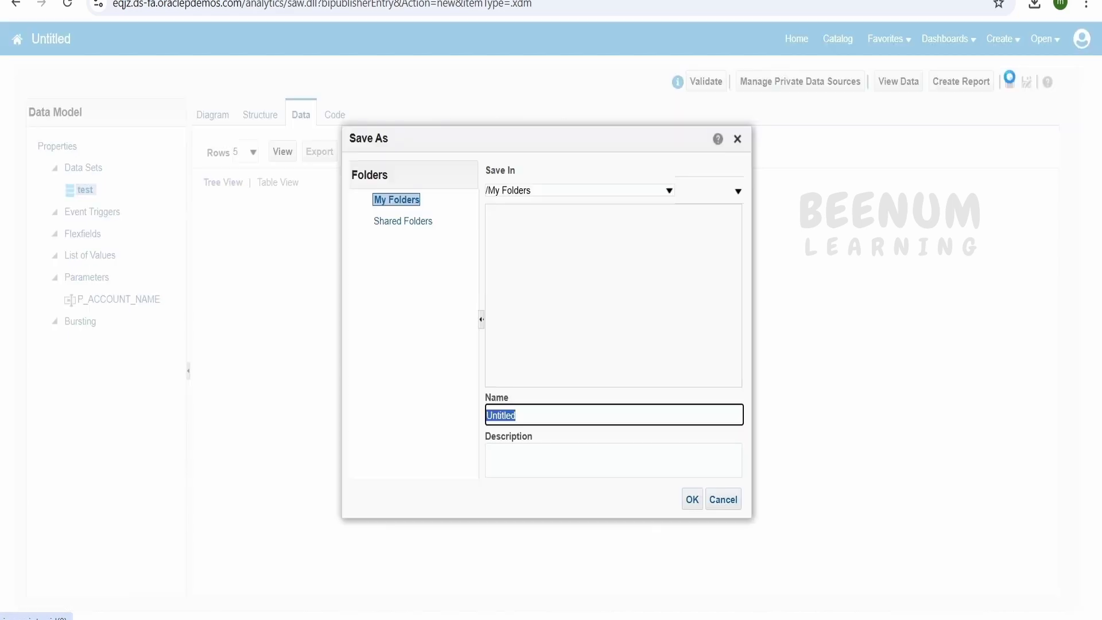
click(357, 222)
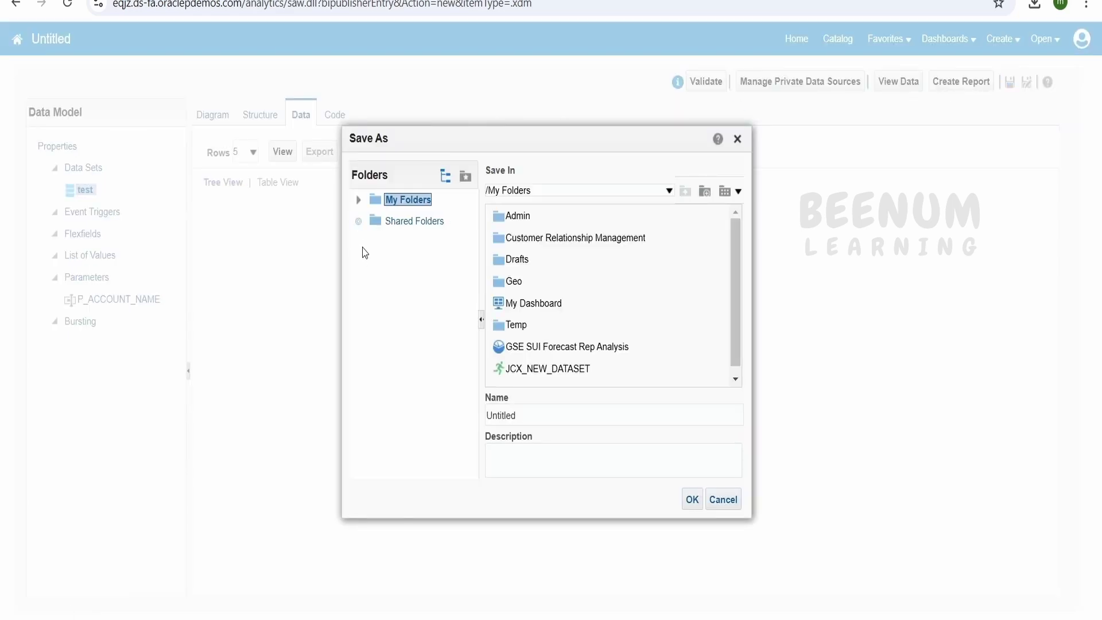
click(372, 283)
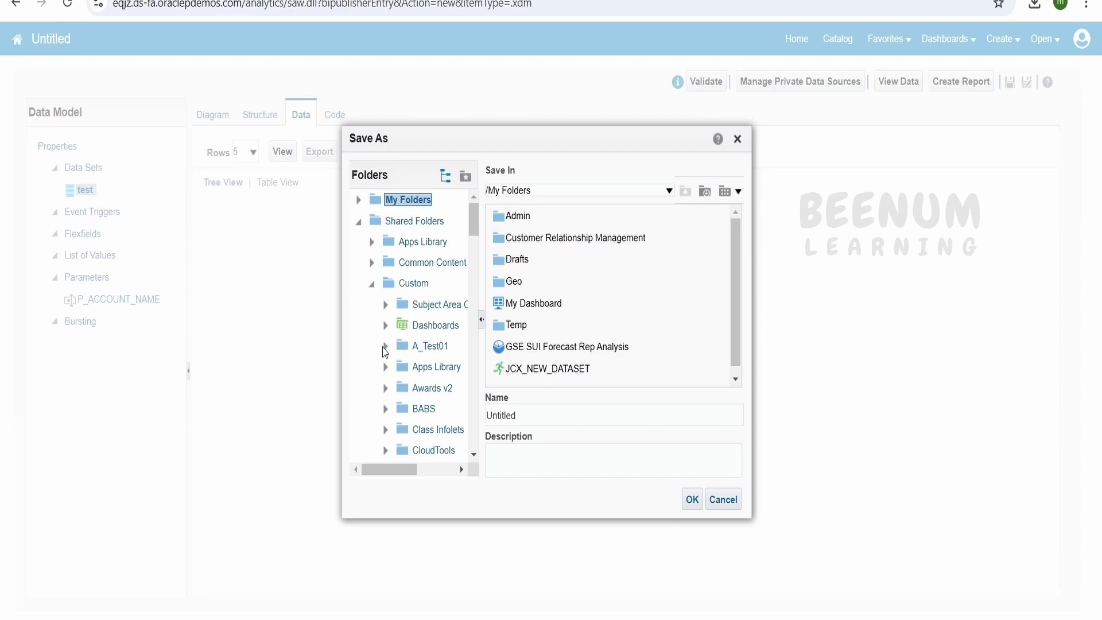
click(437, 346)
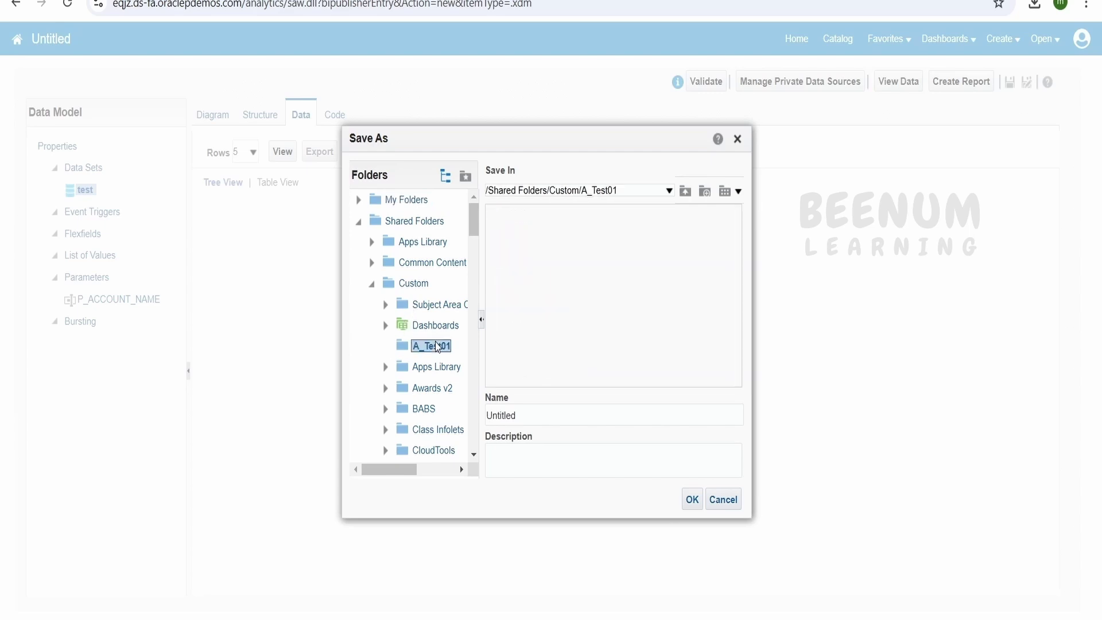
click(583, 410)
Step: Copy the name Get_Customer_Account_DM from the text editor notes and save the data model under it
click(520, 619)
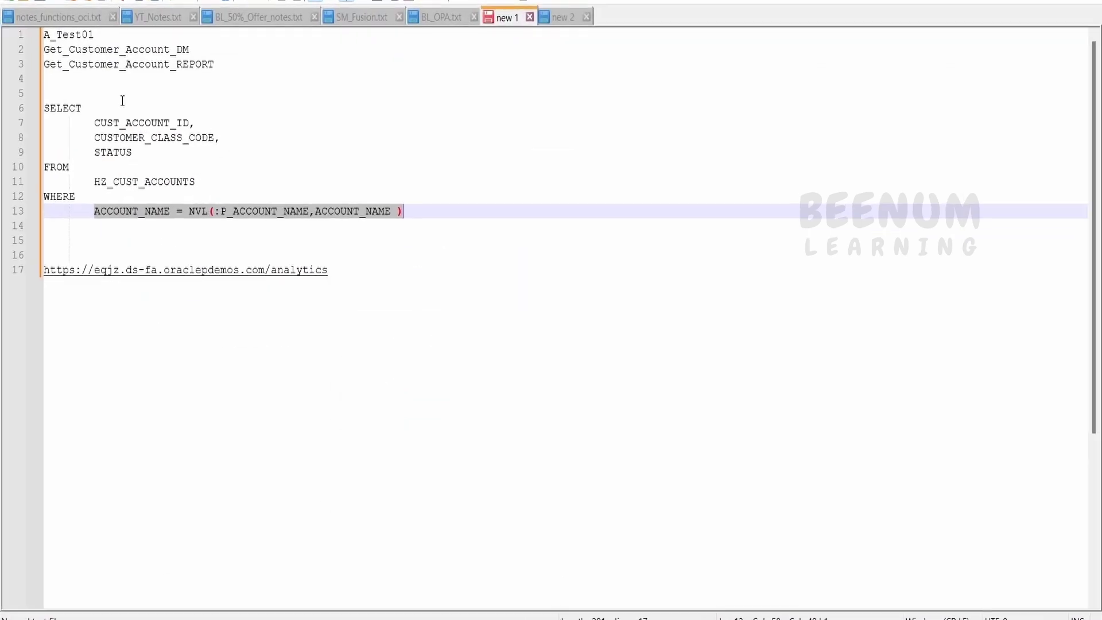
double_click(138, 49)
key(ctrl+c)
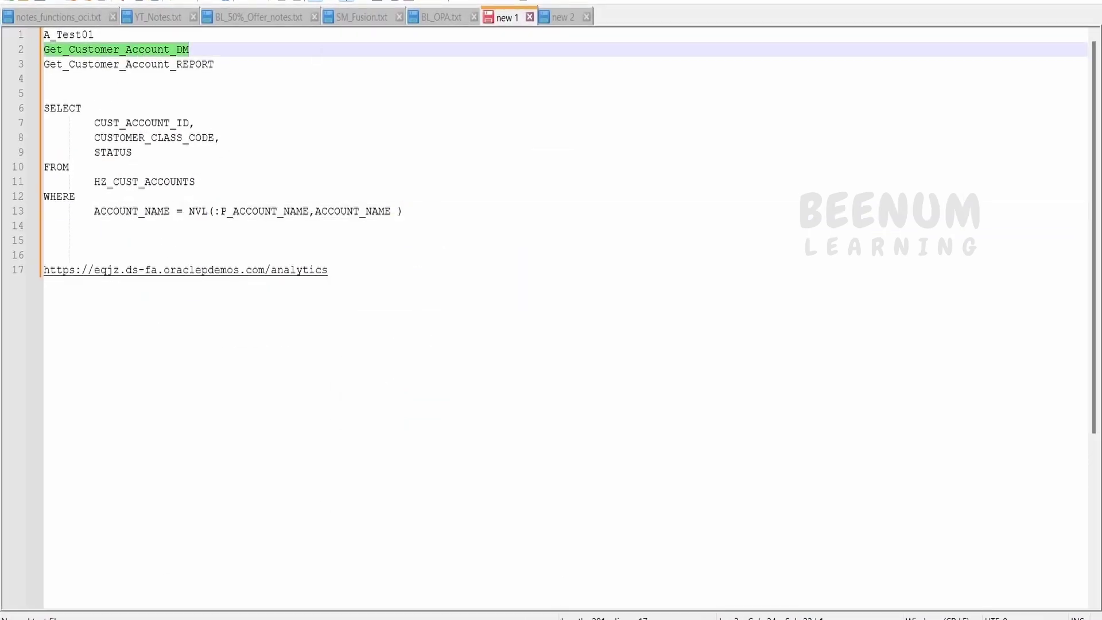
key(alt+Tab)
double_click(505, 416)
key(ctrl+v)
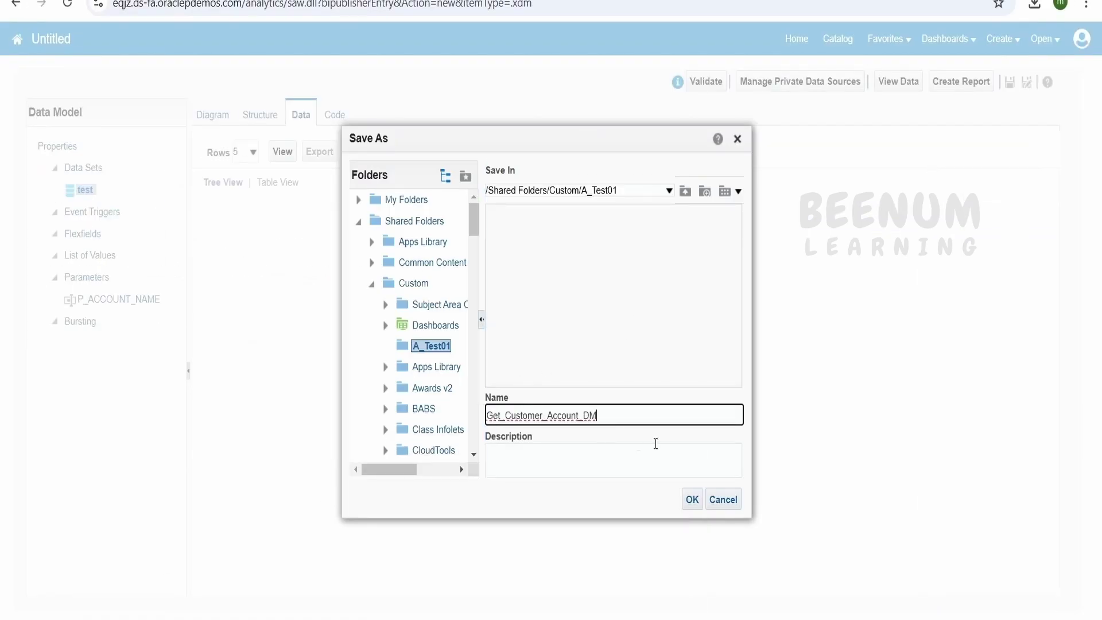
drag(596, 415, 584, 415)
click(693, 503)
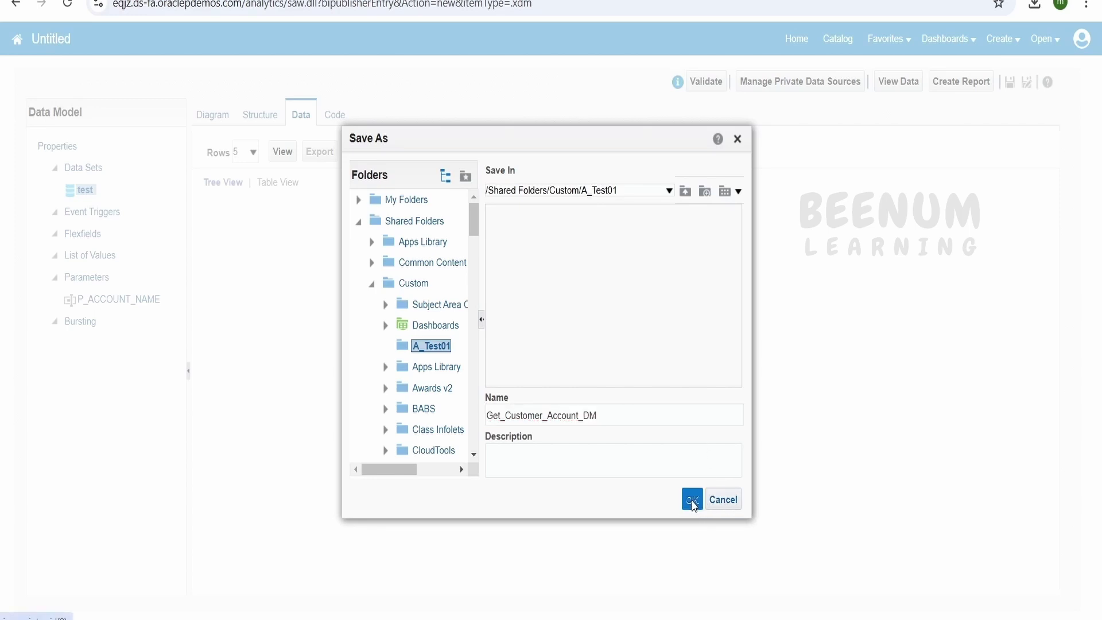
click(1010, 82)
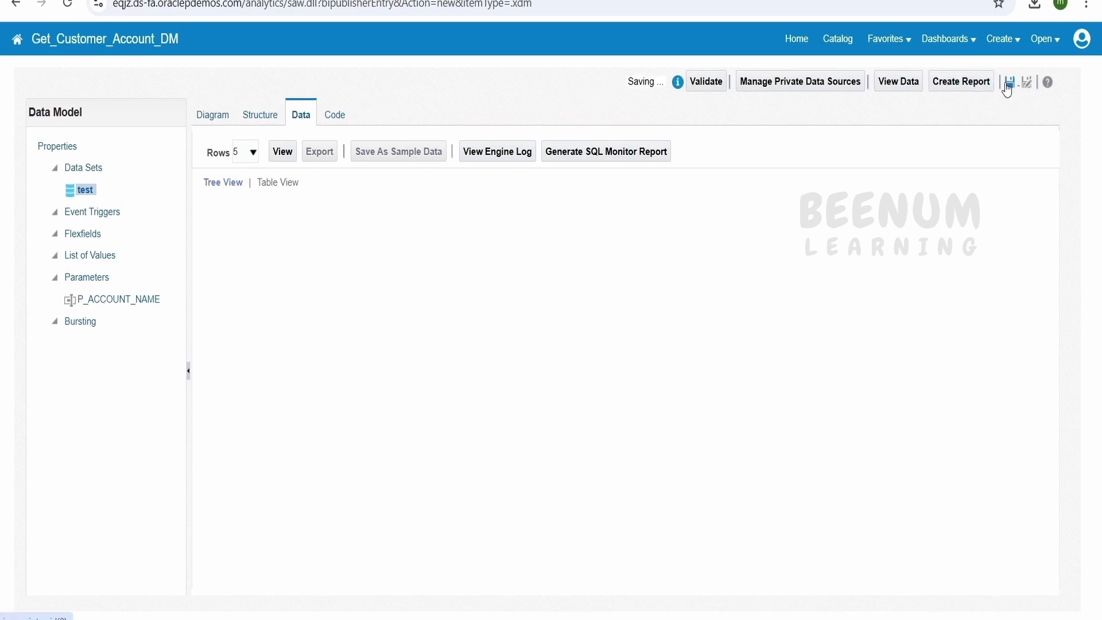
Step: Preview the data with P_ACCOUNT_NAME left blank and 5 rows, first as a tree and then as a table
click(220, 119)
click(304, 115)
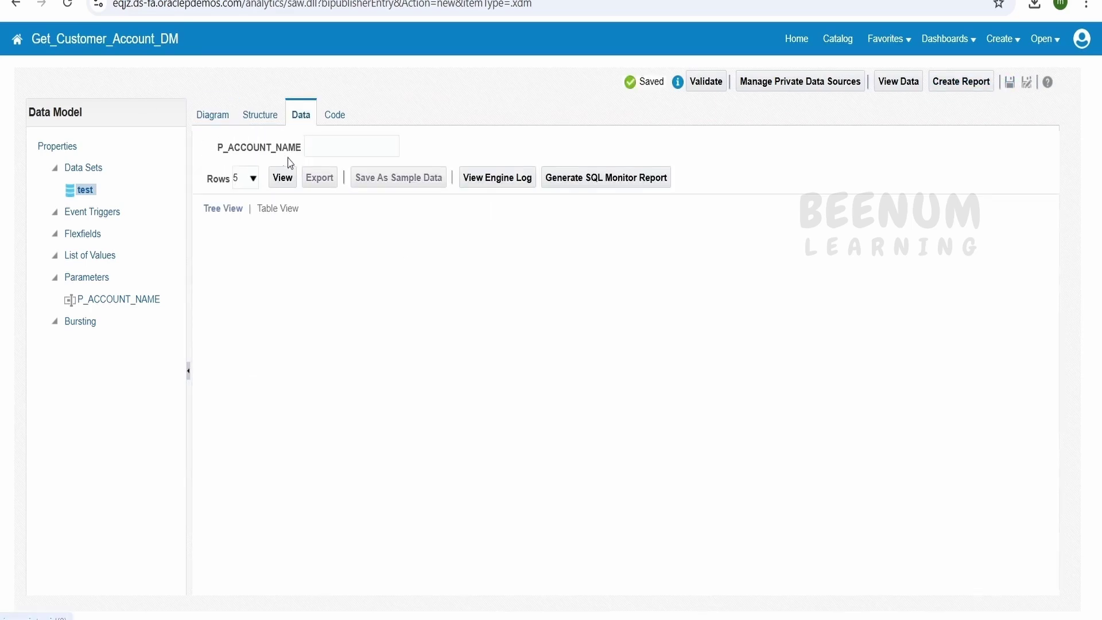
click(333, 143)
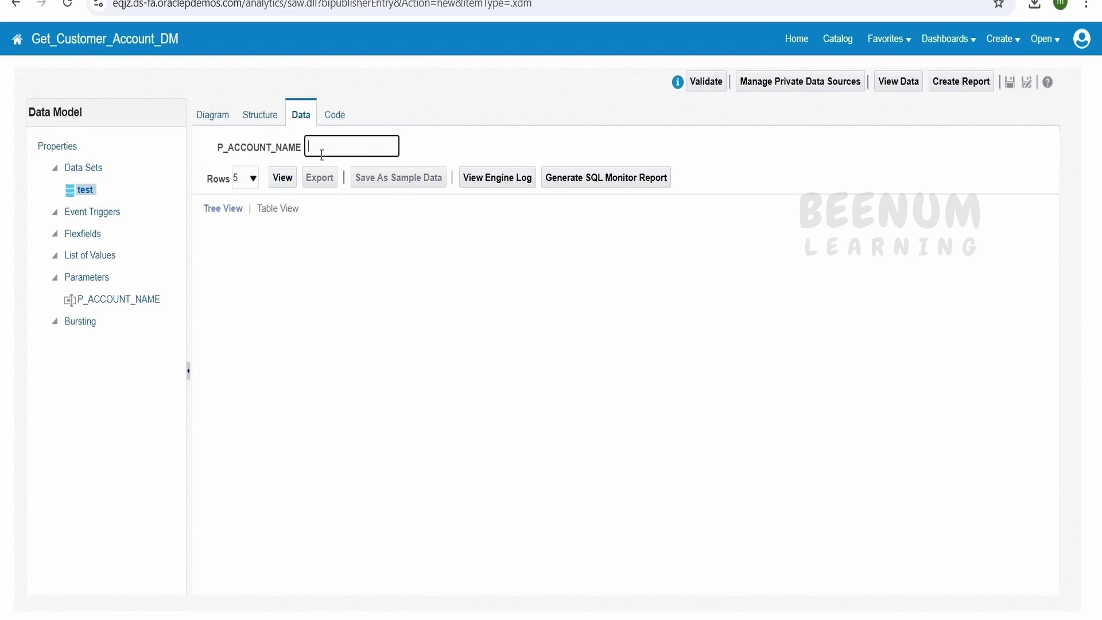
click(284, 177)
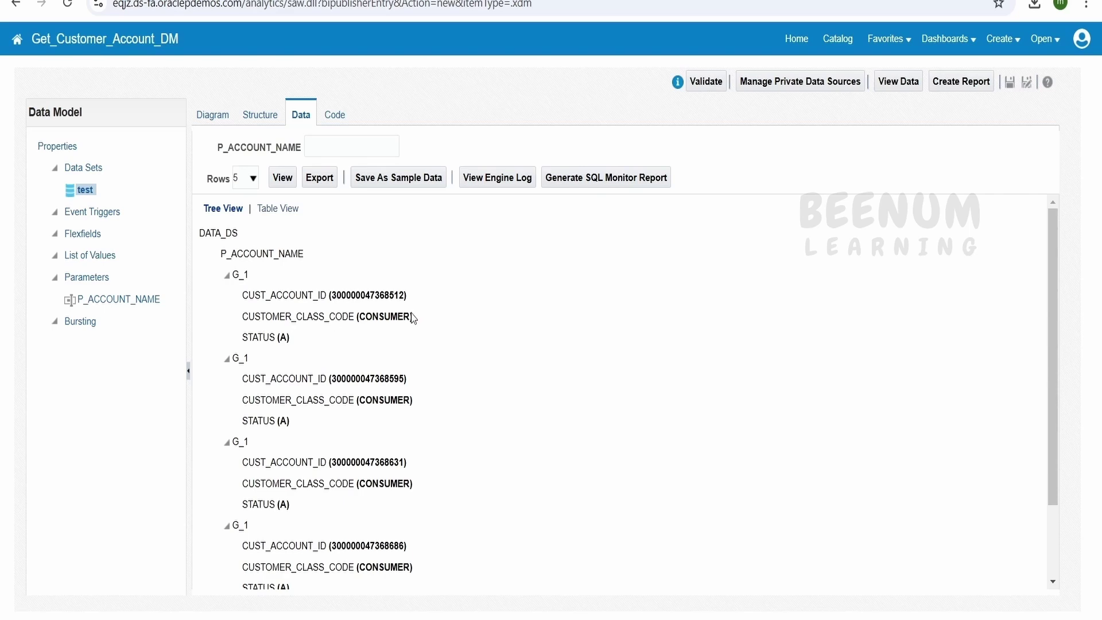
click(274, 209)
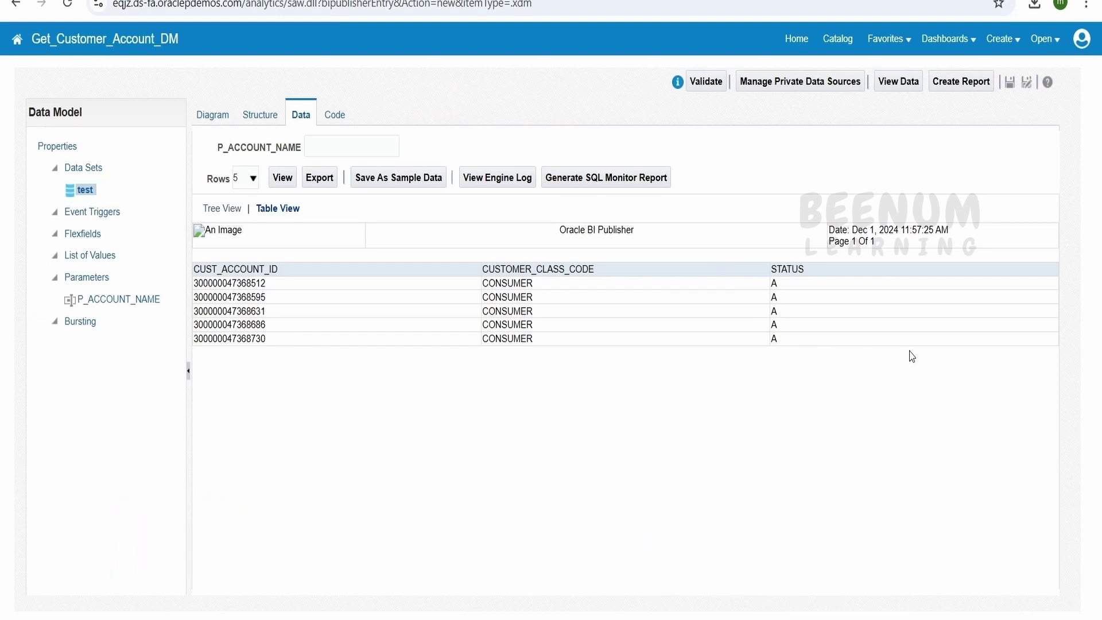
Step: Open the test data set's SQL query for review and close it without changes
click(215, 122)
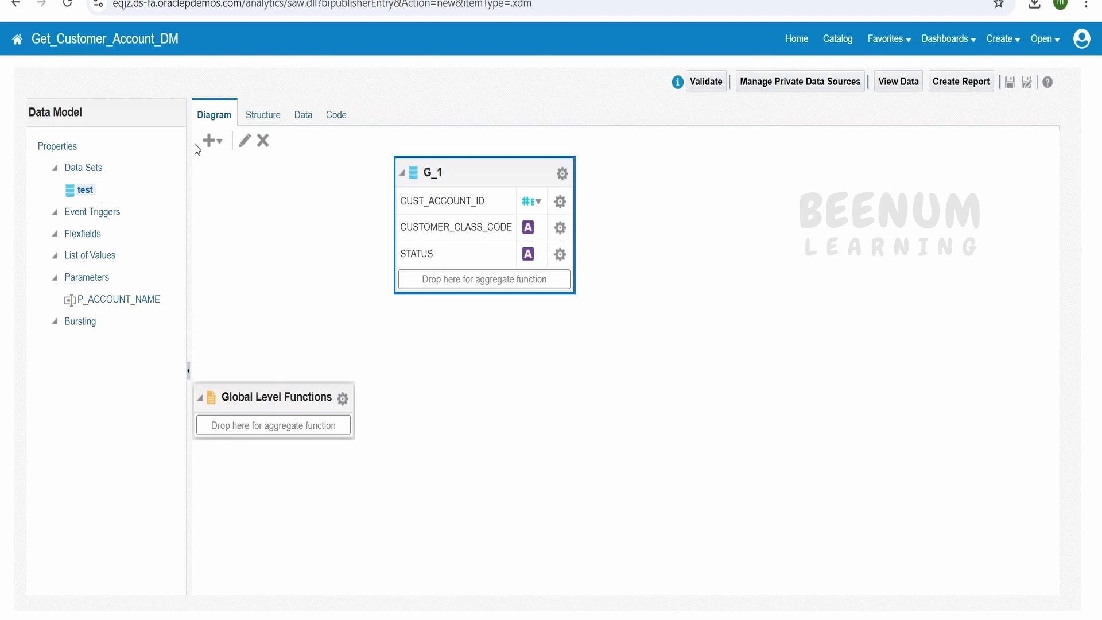
click(245, 140)
key(ctrl+a)
click(727, 511)
Step: Run the data preview again with a blank P_ACCOUNT_NAME and show the rows in table view
click(303, 115)
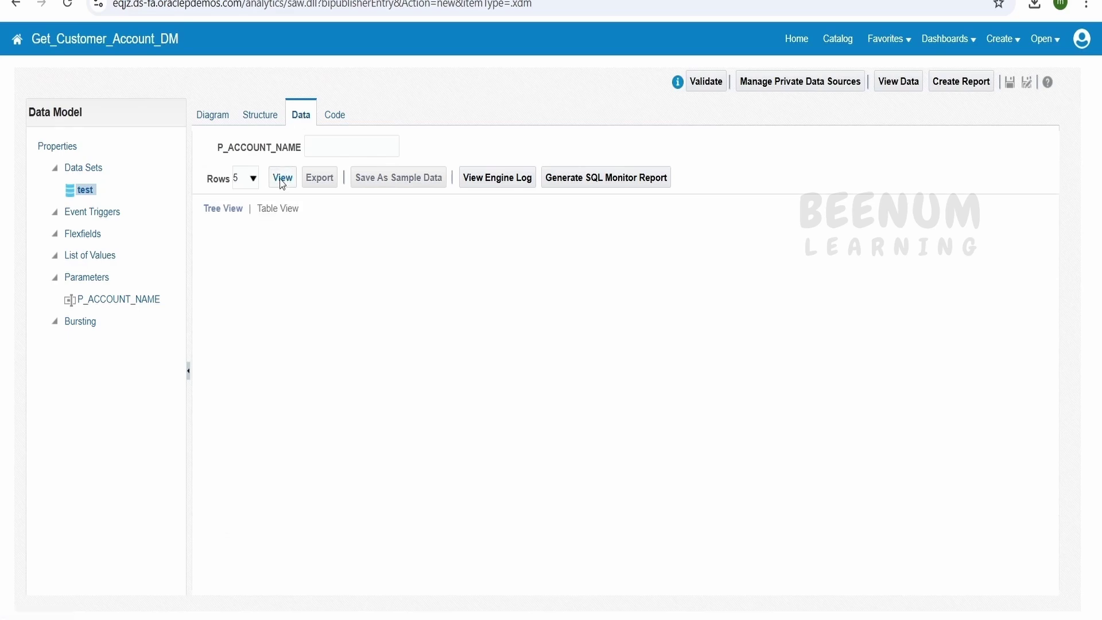
click(282, 180)
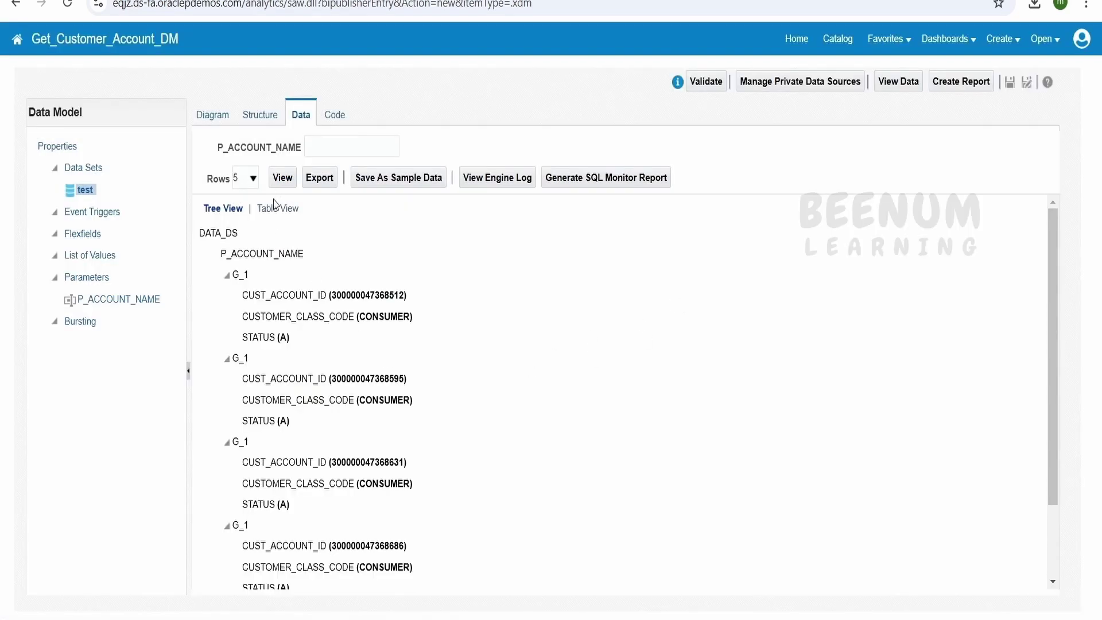
click(276, 208)
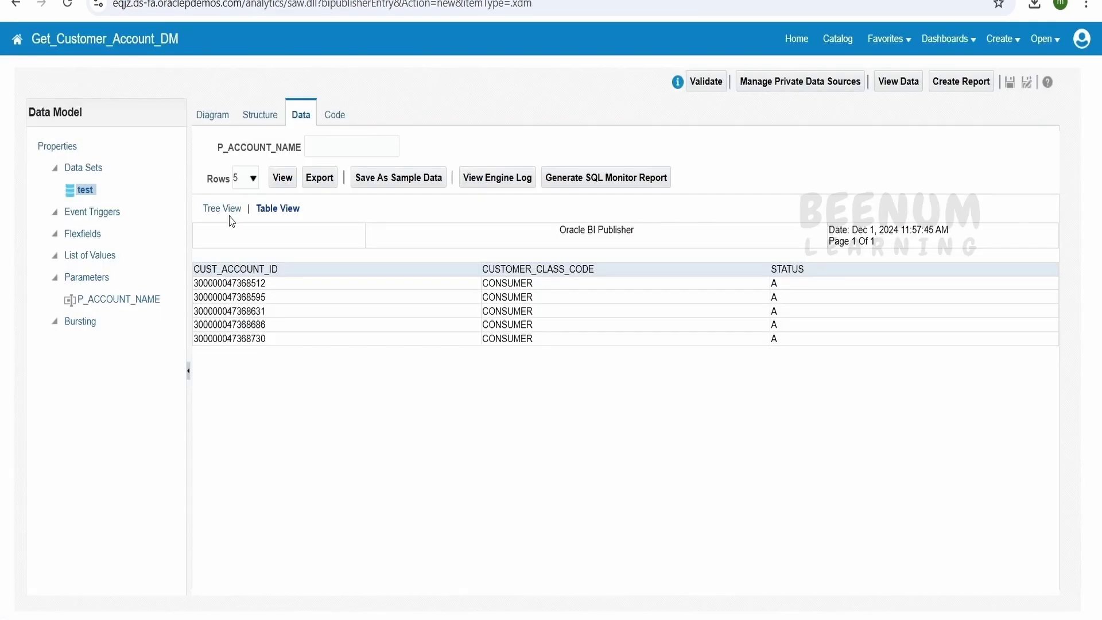
Step: Examine the data set types available for adding to the data model's diagram
click(218, 122)
click(215, 141)
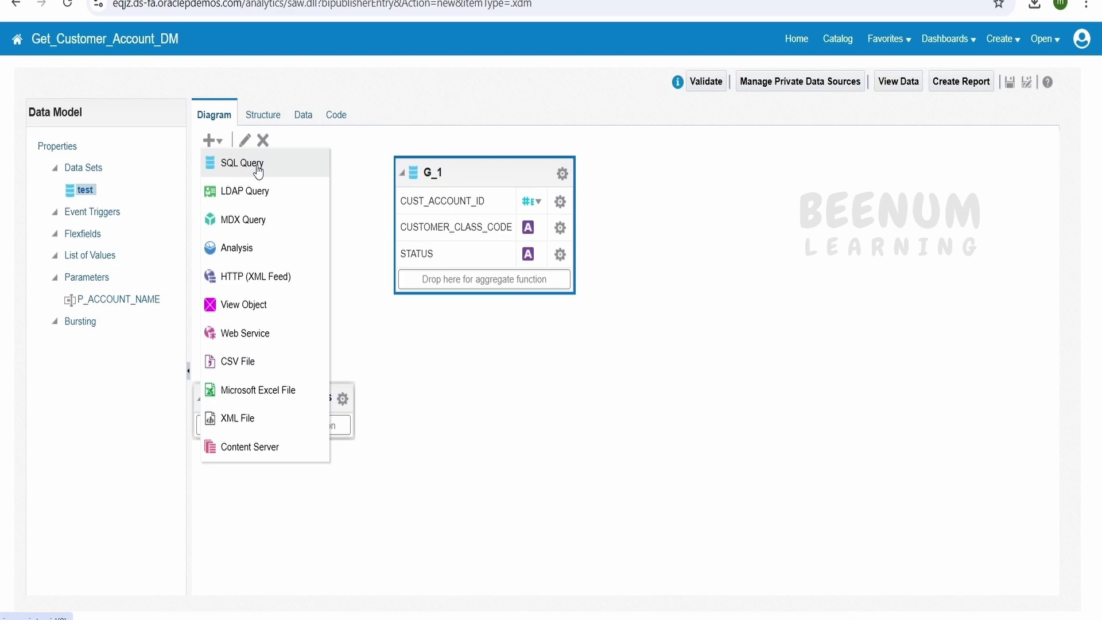
click(580, 402)
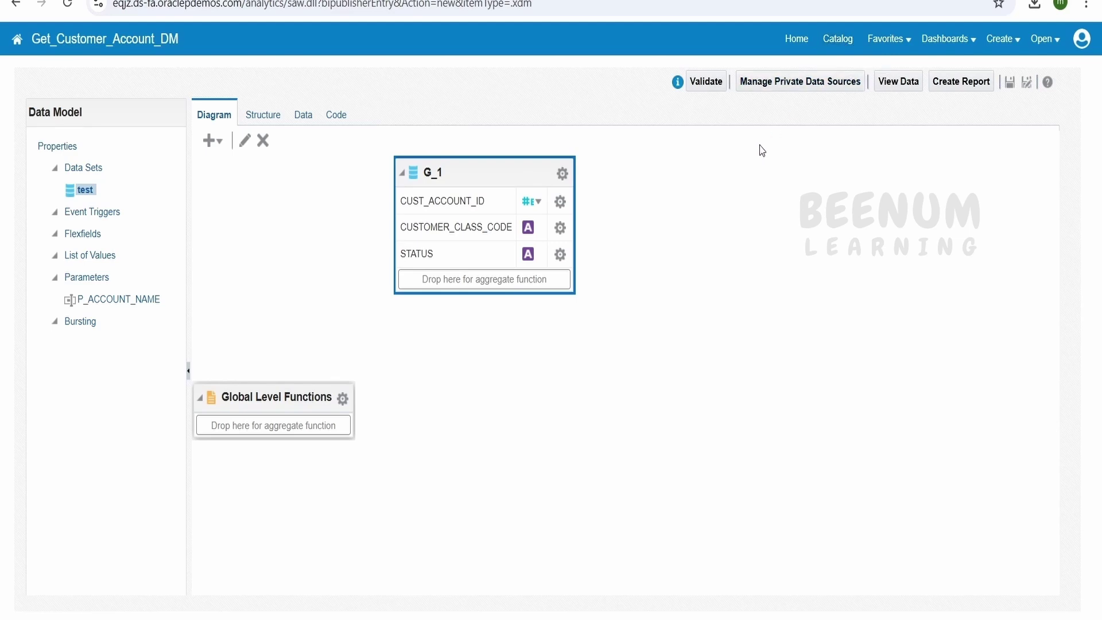
Step: Generate the 5-row data preview in table view and save it as the data model's sample data
click(838, 39)
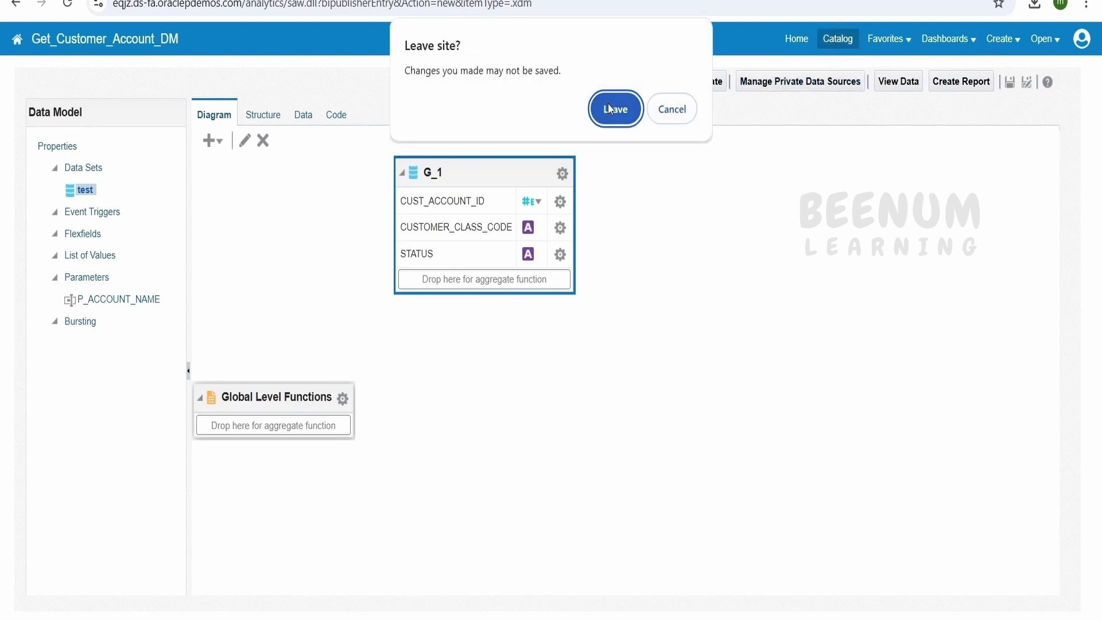
click(626, 109)
click(300, 115)
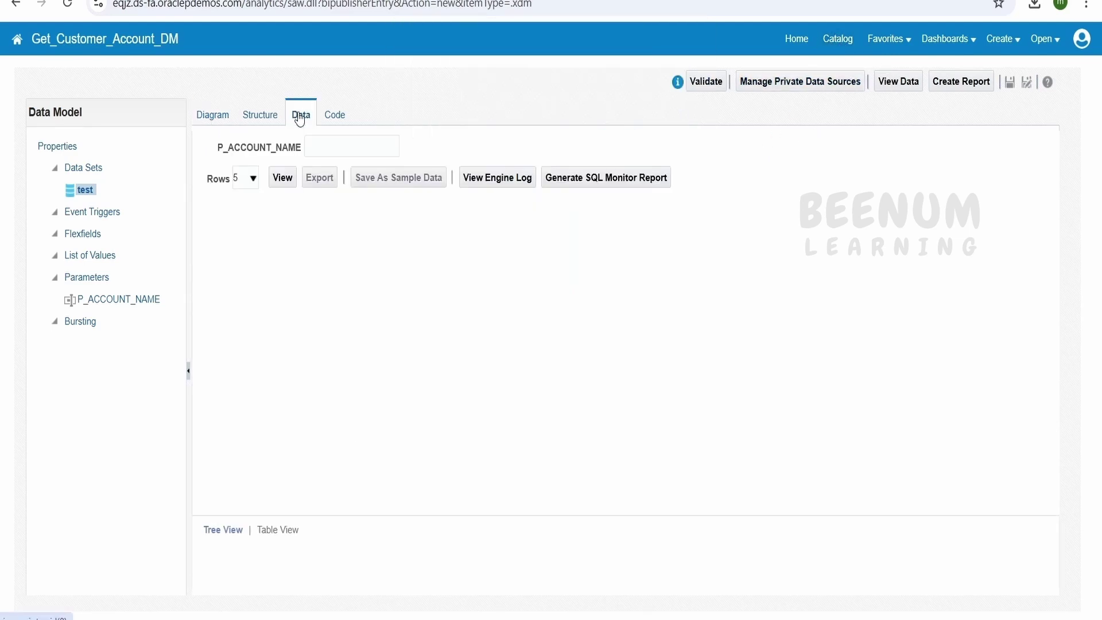
click(285, 177)
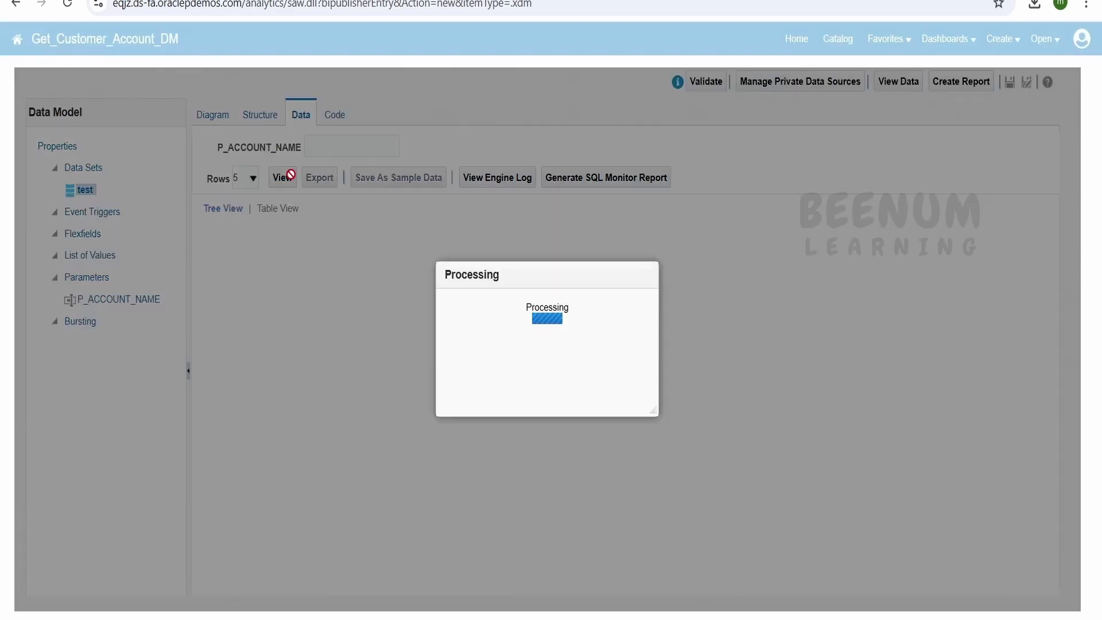
click(277, 208)
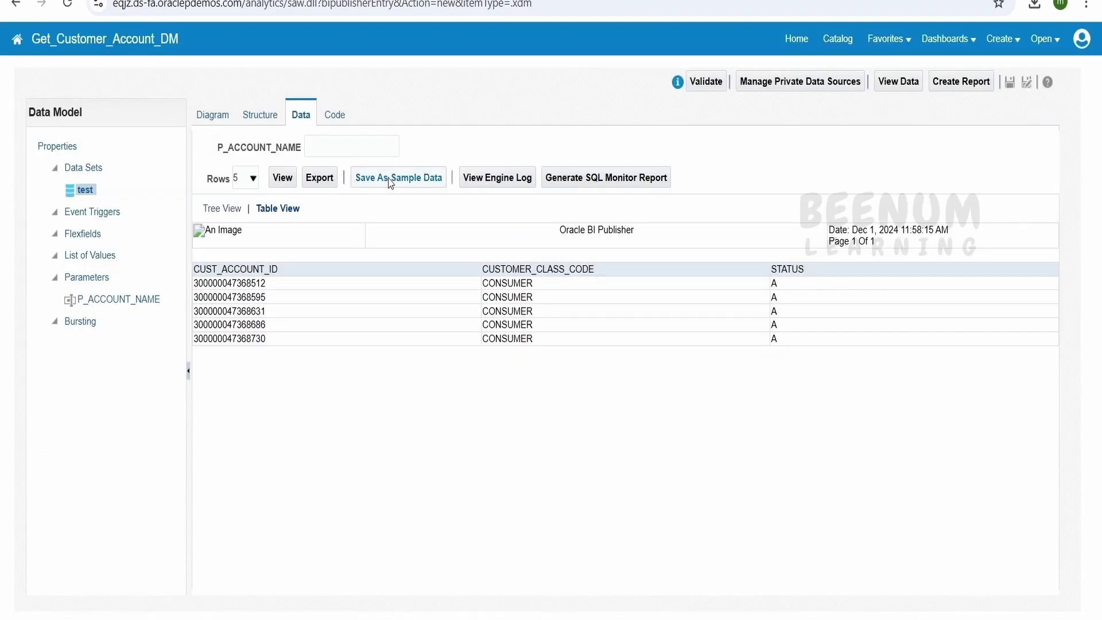
click(390, 179)
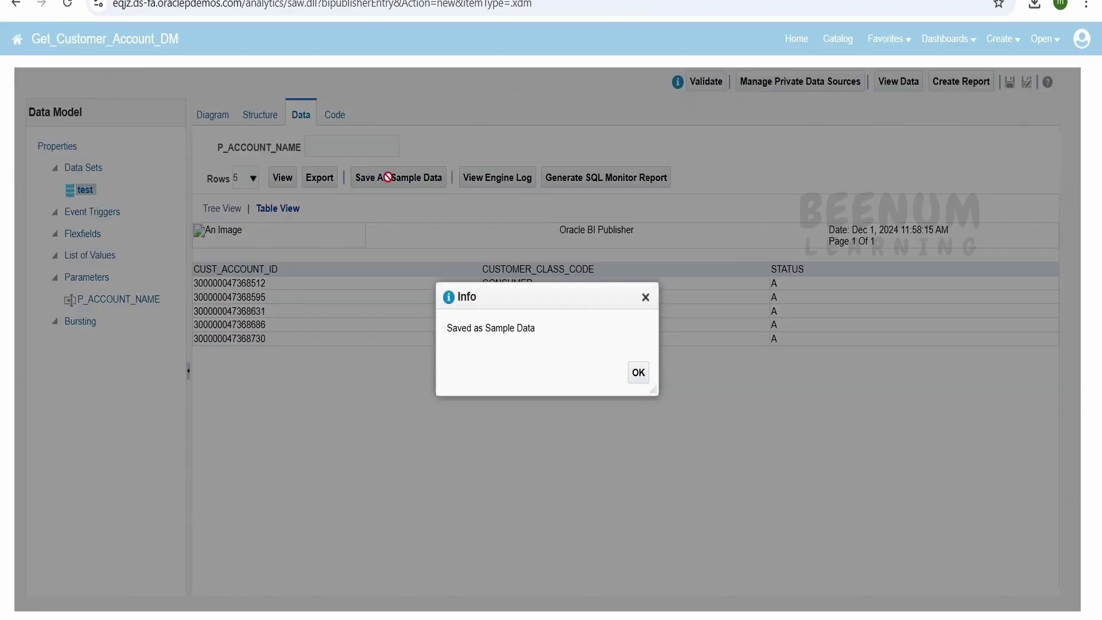
click(637, 372)
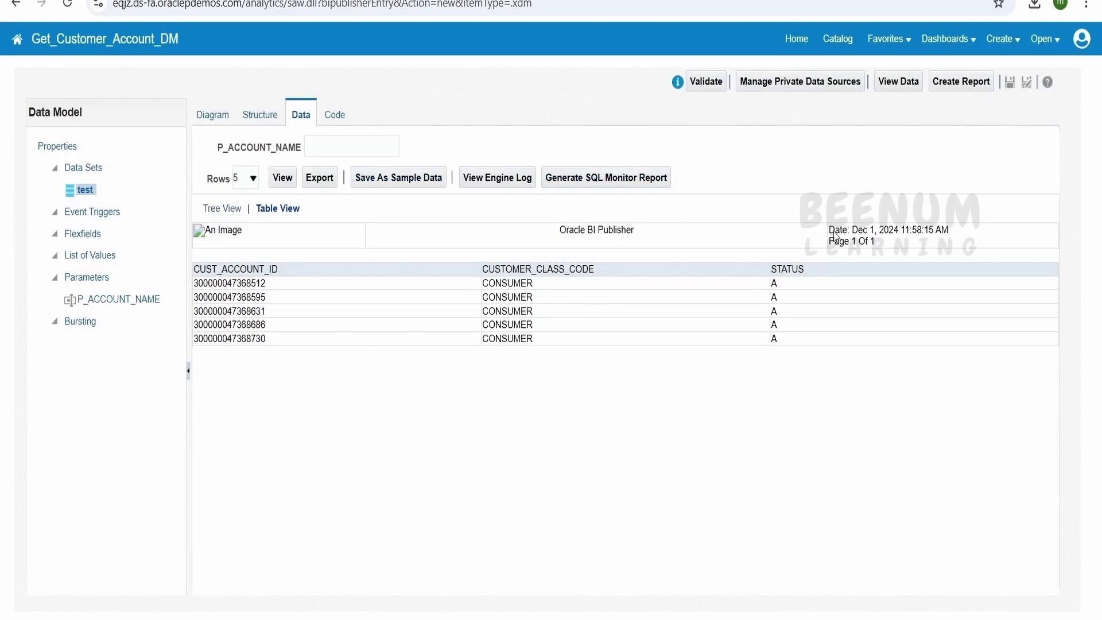
Step: Open the Shared Folders/Custom/A_Test01 folder in the catalog and create a new published report there
click(836, 46)
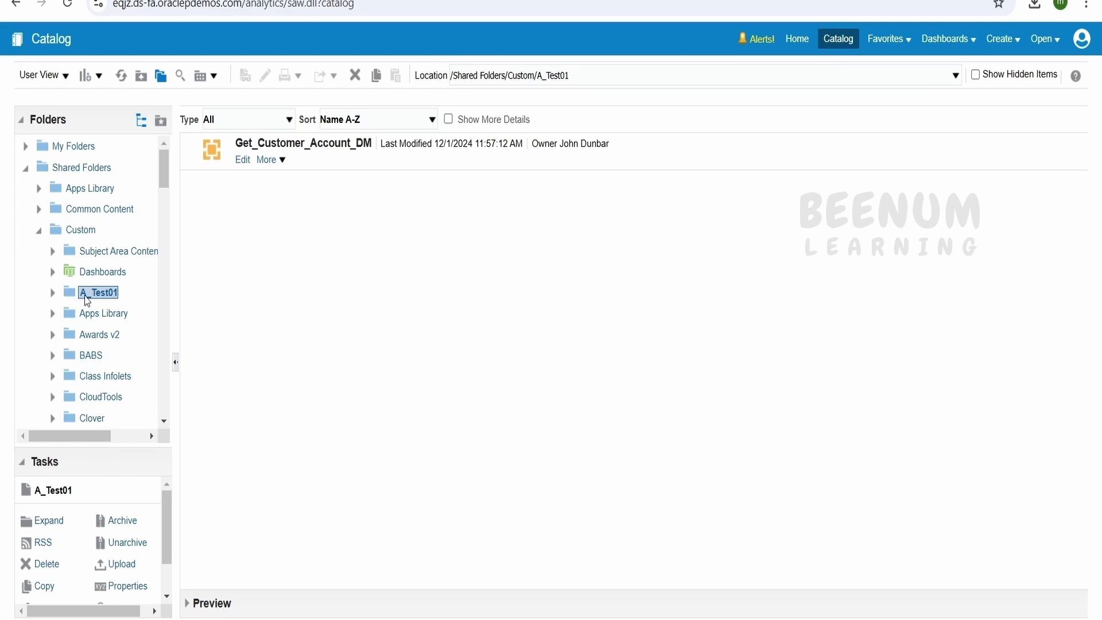
click(86, 79)
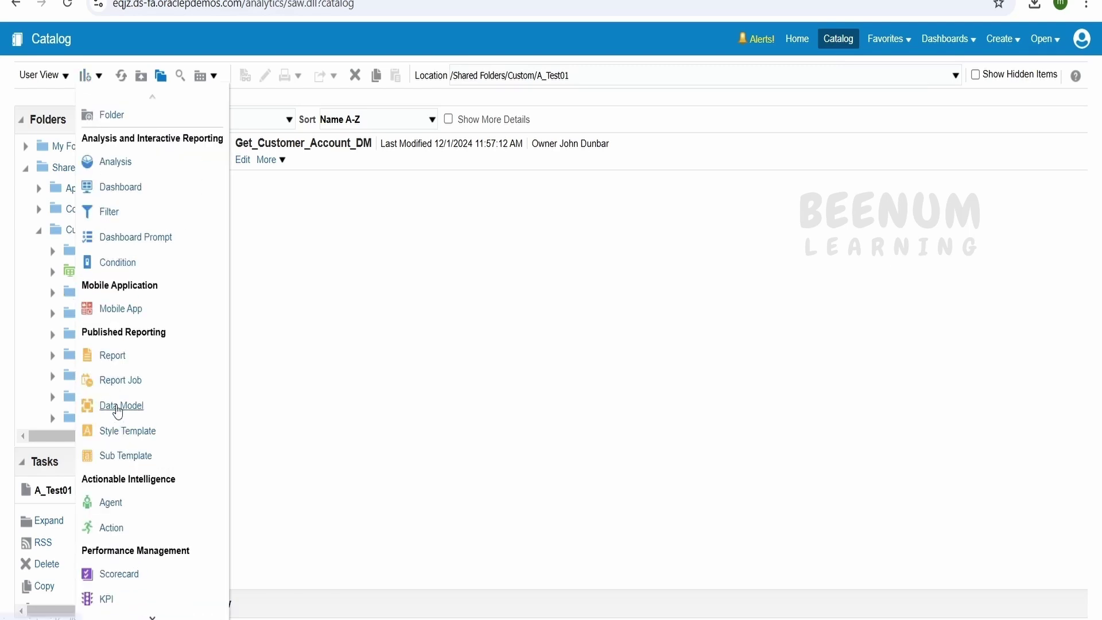
click(113, 357)
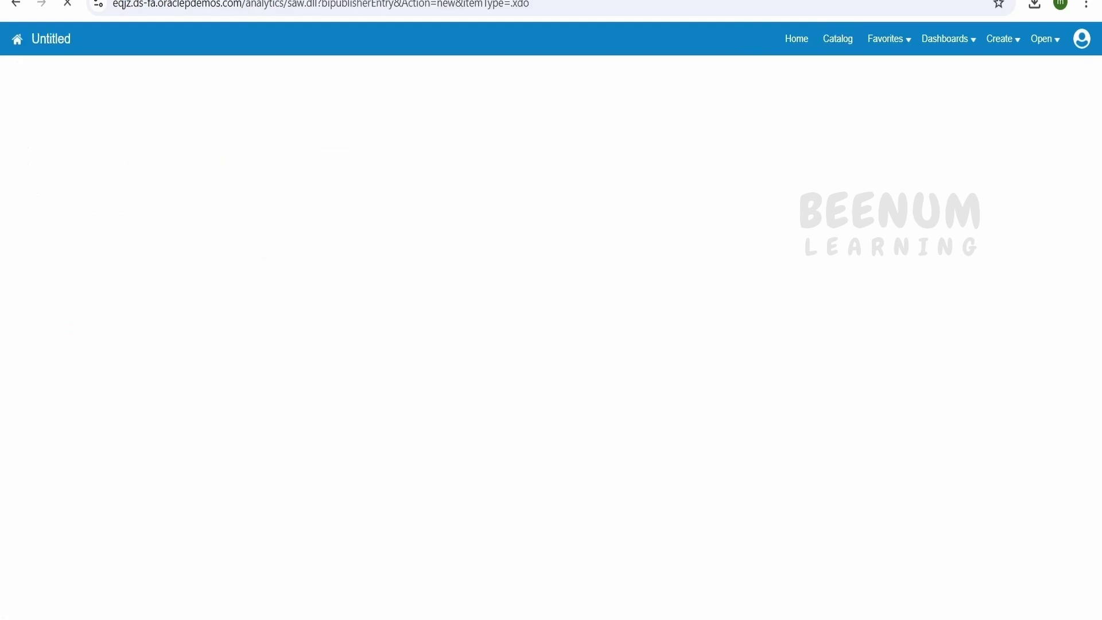
Step: Copy the report name Get_Customer_Account_REPORT from the notes file and return to the report creation wizard
key(alt+Tab)
double_click(152, 63)
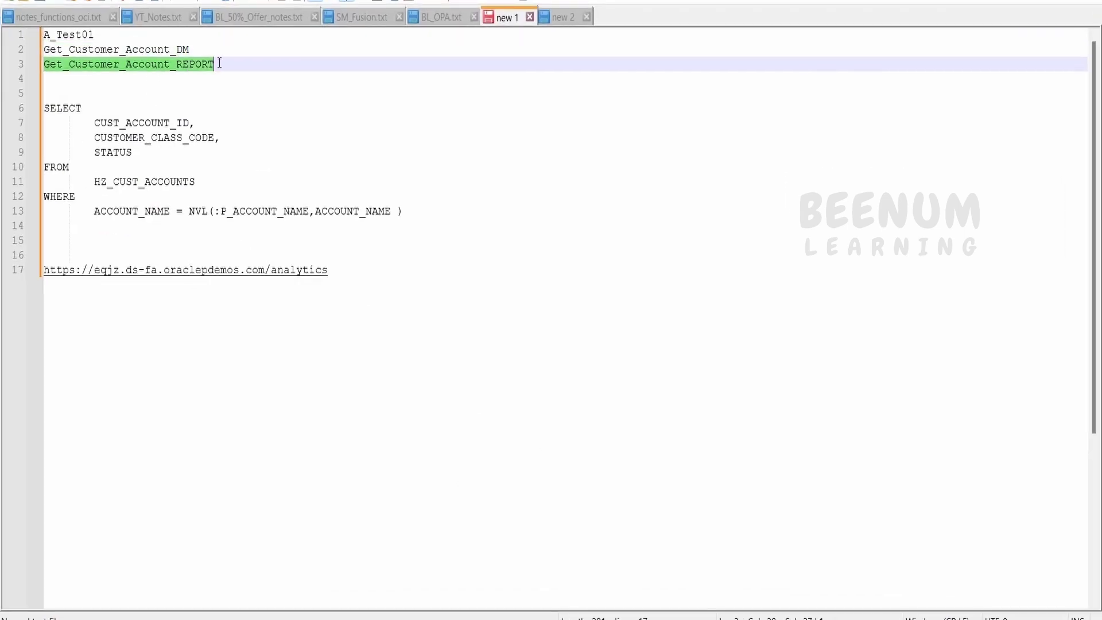
key(alt+Tab)
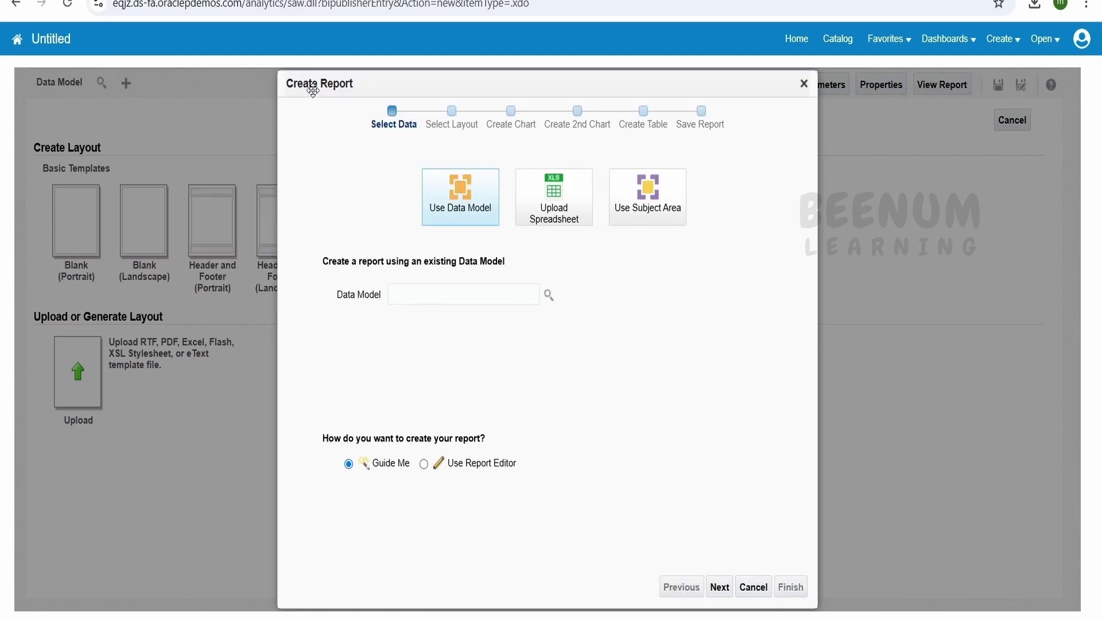
Step: Use Get_Customer_Account_DM from the A_Test01 folder as the report's data model and accept the guided portrait Table layout
click(549, 296)
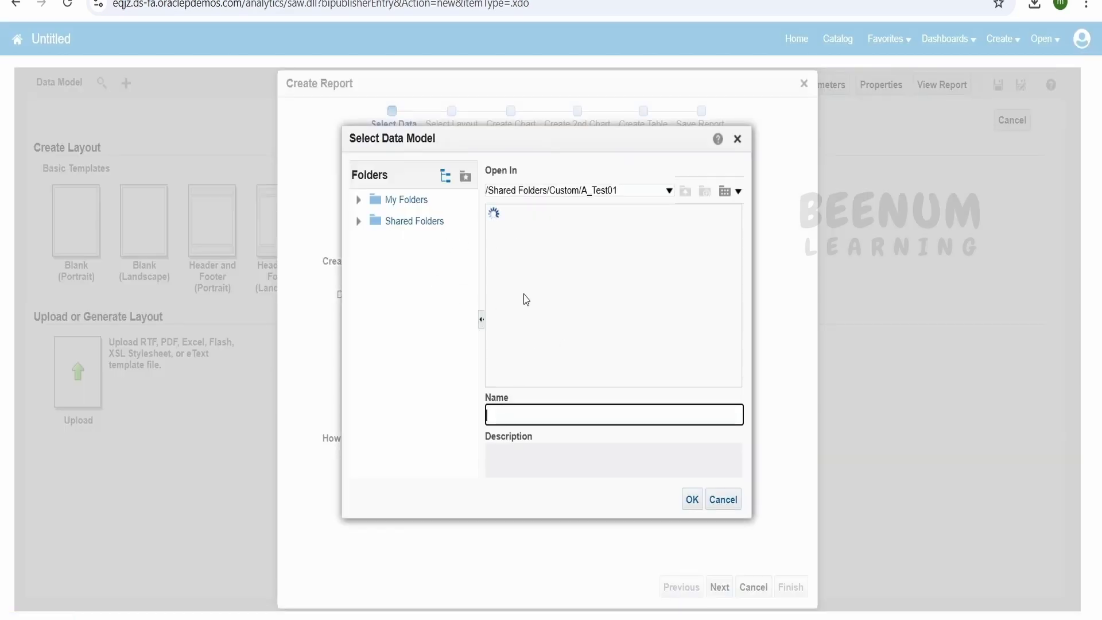
click(578, 219)
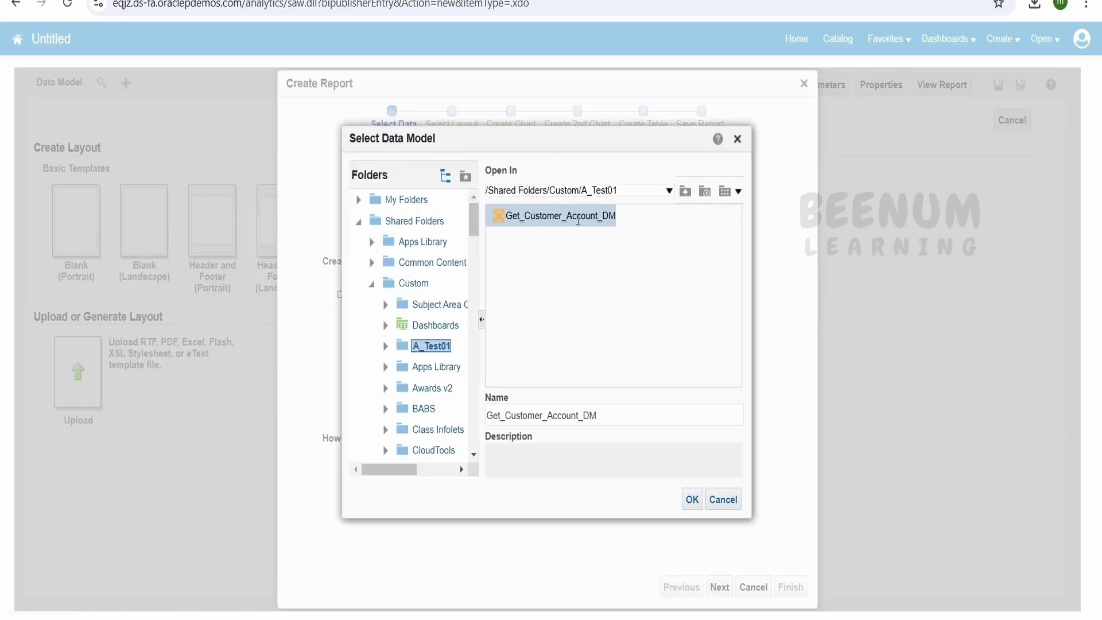
click(692, 500)
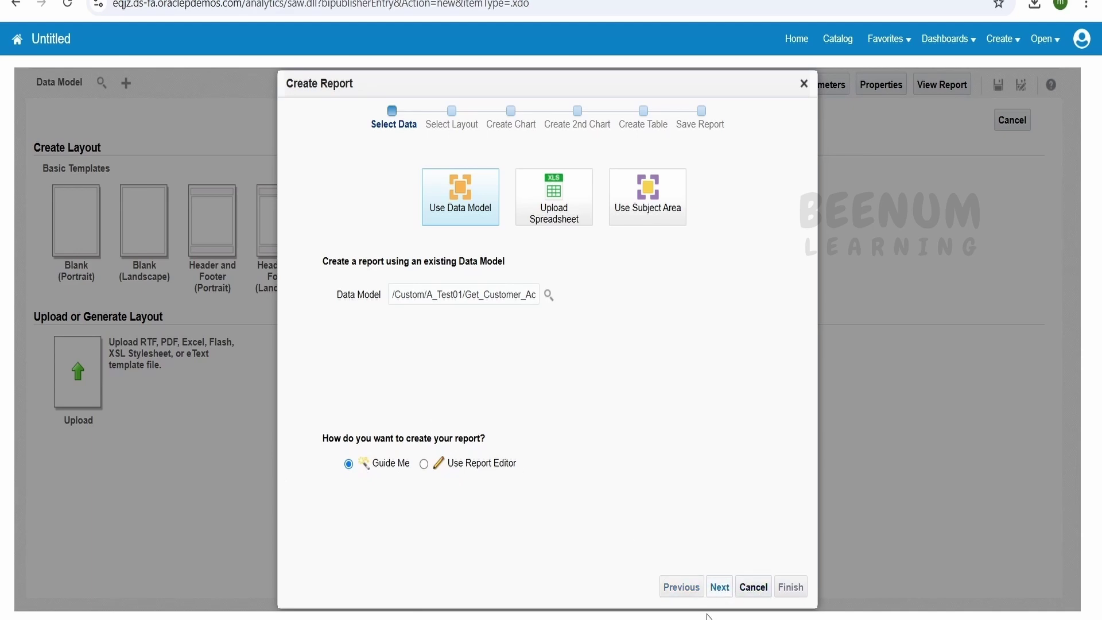
click(720, 587)
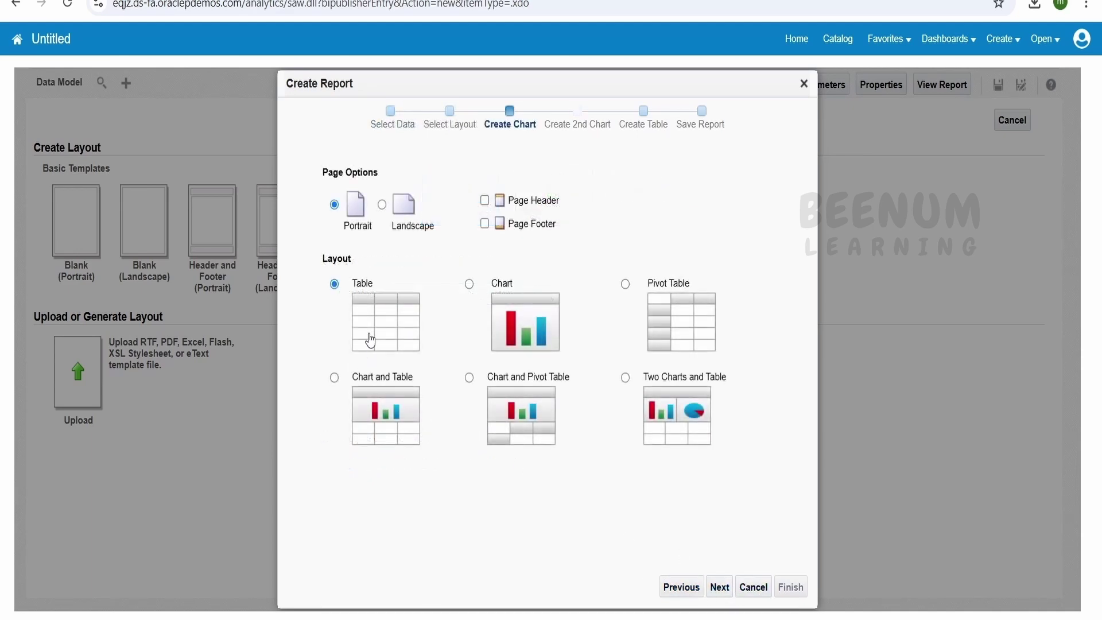
click(722, 588)
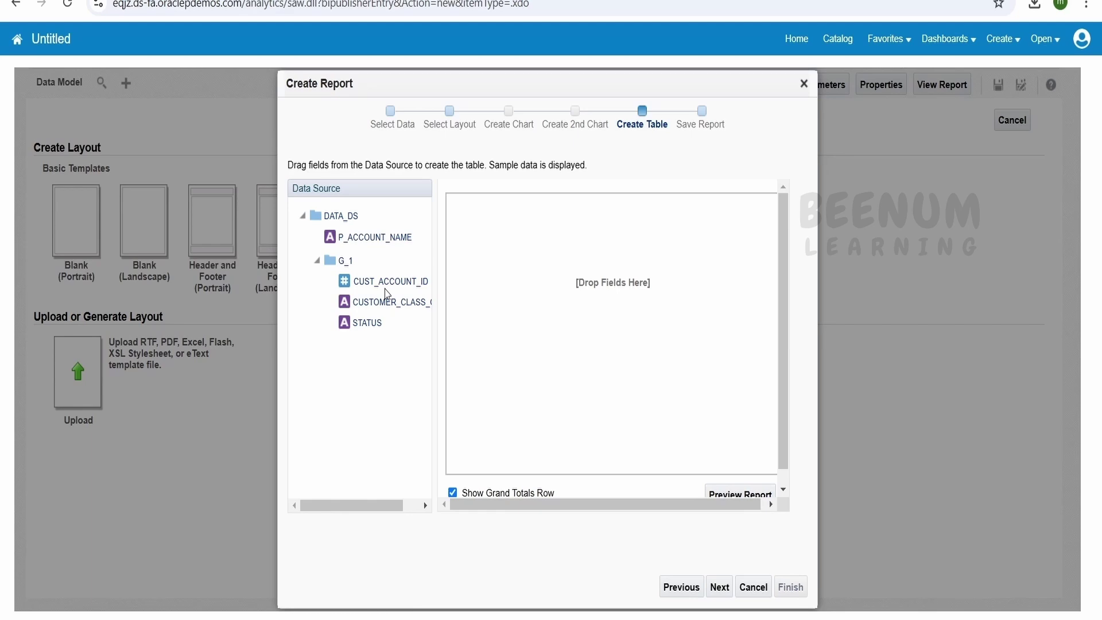
Step: Add the CUST_ACCOUNT_ID, CUSTOMER_CLASS_CODE and STATUS fields as columns of the report table and accept it
drag(376, 282, 476, 232)
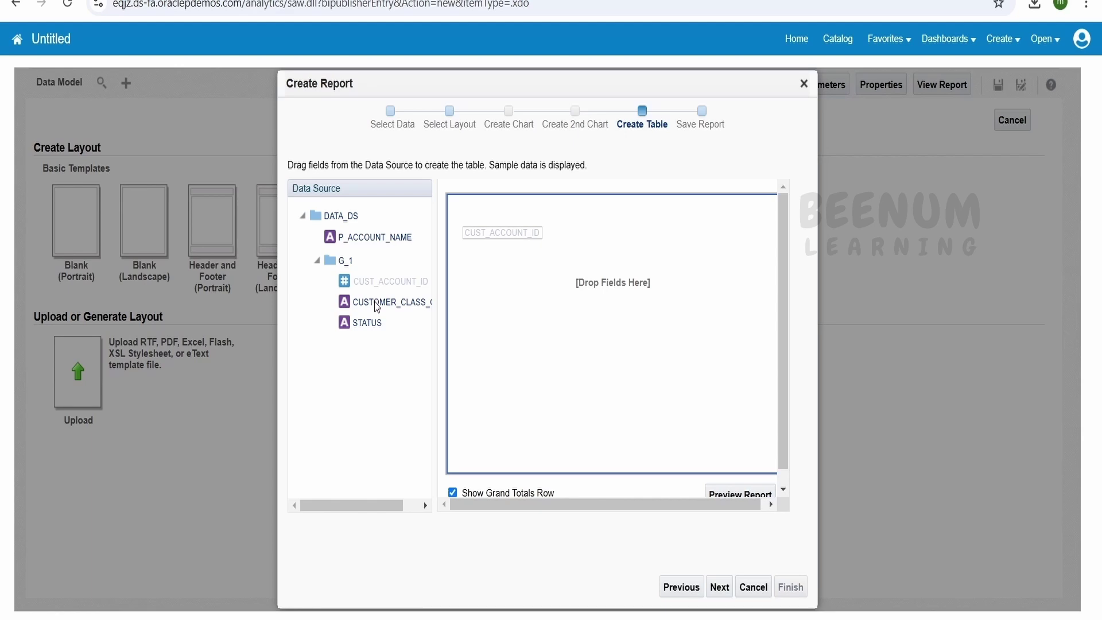
click(492, 233)
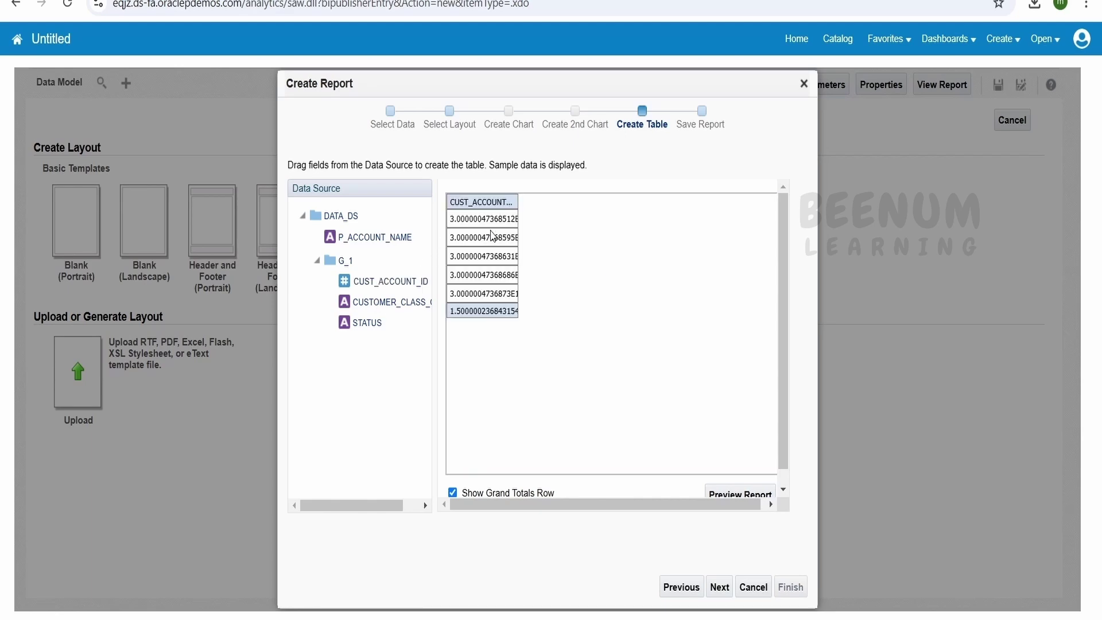
drag(379, 310, 504, 241)
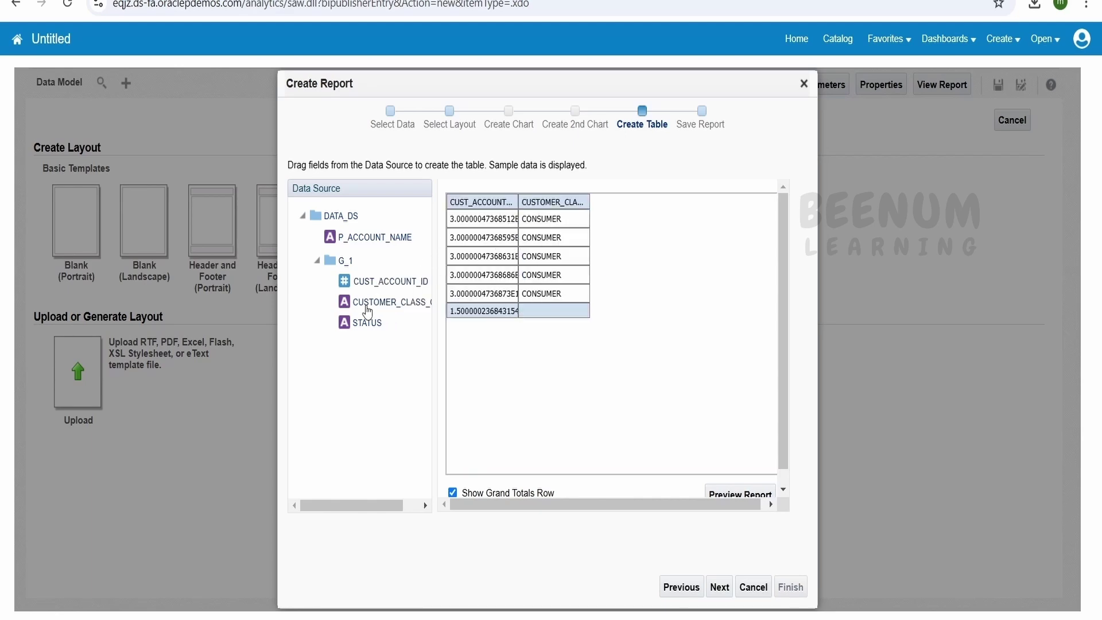
drag(365, 329, 581, 270)
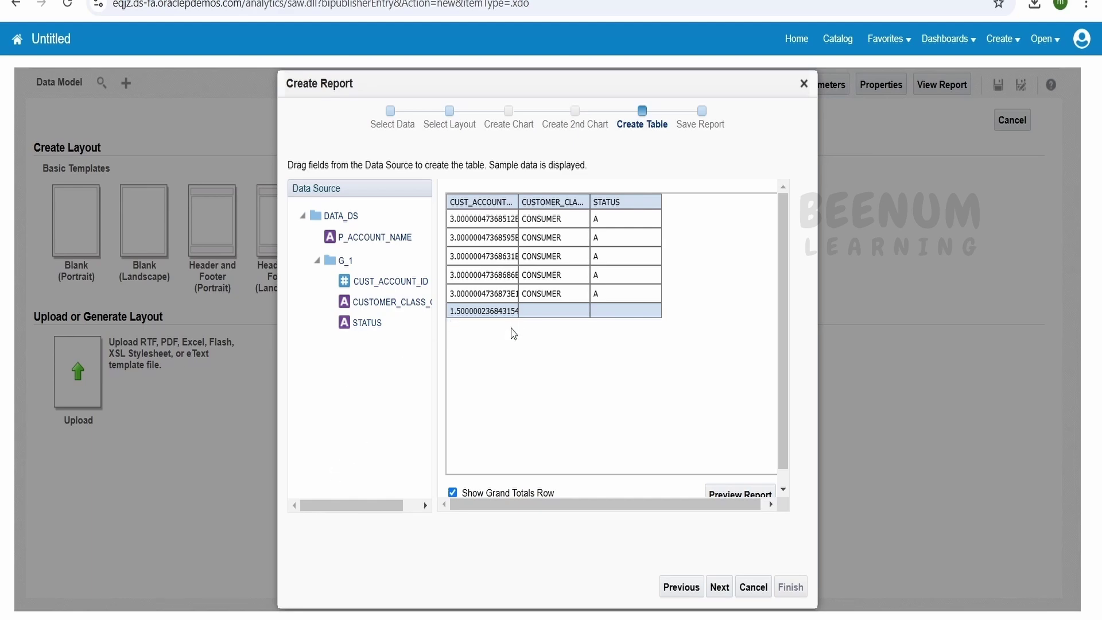
click(720, 587)
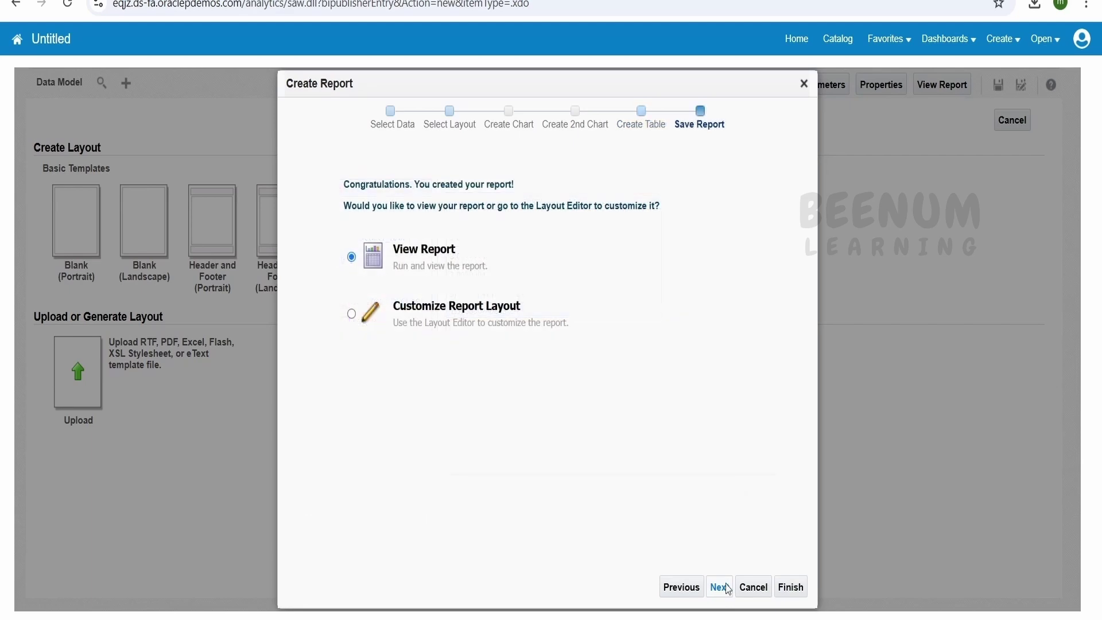
Step: Finish the report with the View Report option and save it as Get_Customer_Account_REPORT in Shared Folders/Custom/A_Test01
click(791, 588)
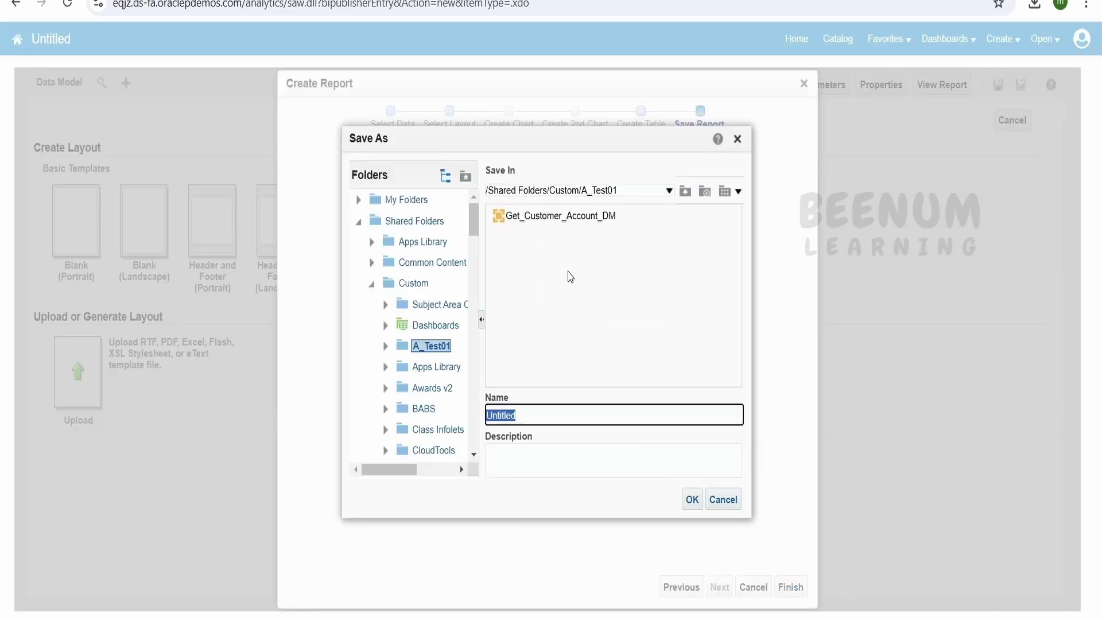
key(alt+Tab)
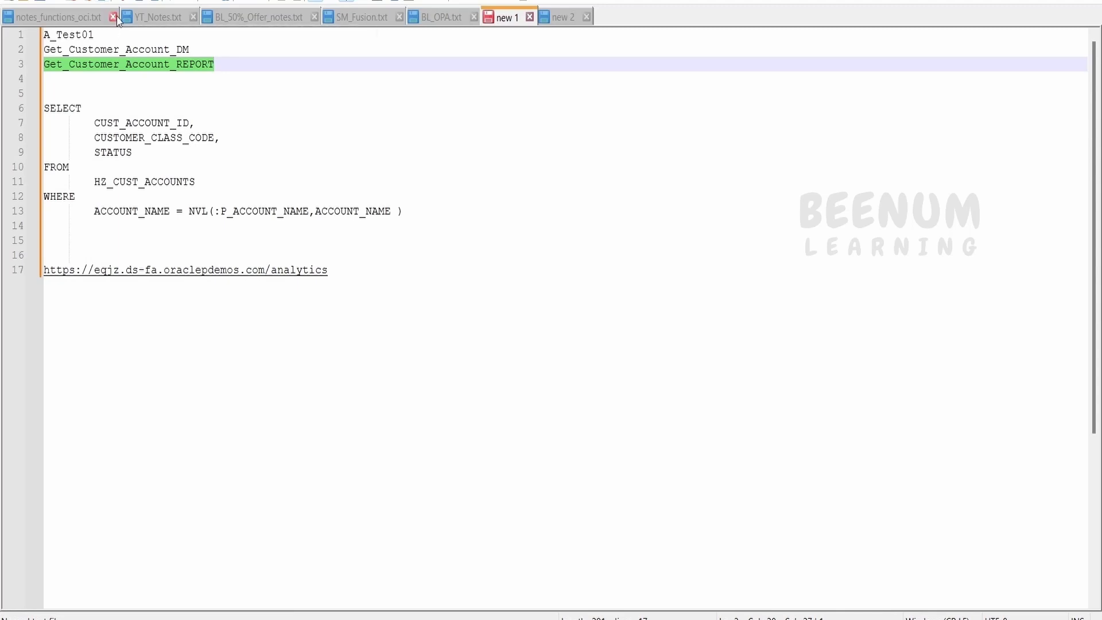
key(alt+Tab)
click(553, 418)
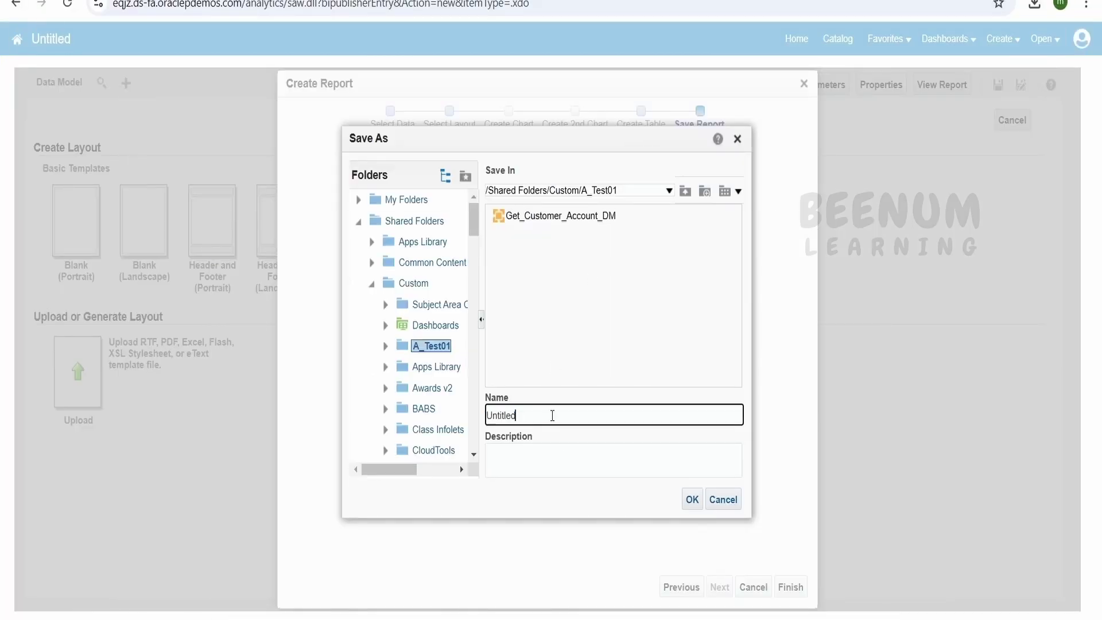
key(ctrl+a)
text(Get_Customer_Account_REPORT)
click(693, 500)
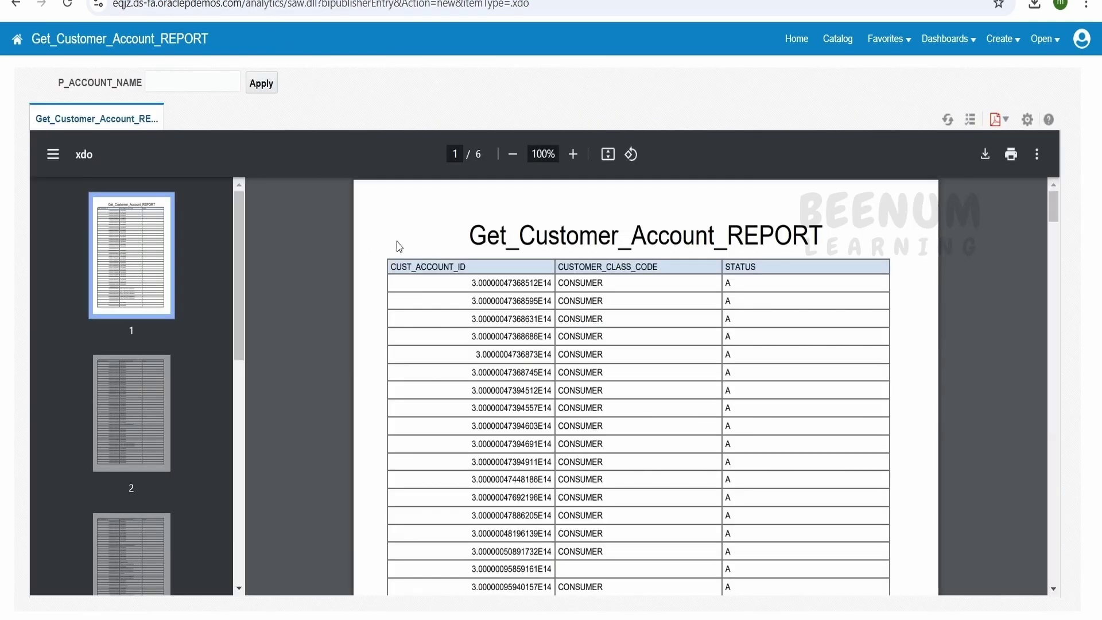
Step: Look through the report's PDF output, then open the report for editing with its layouts shown as a list
scroll(485, 253, down, 10)
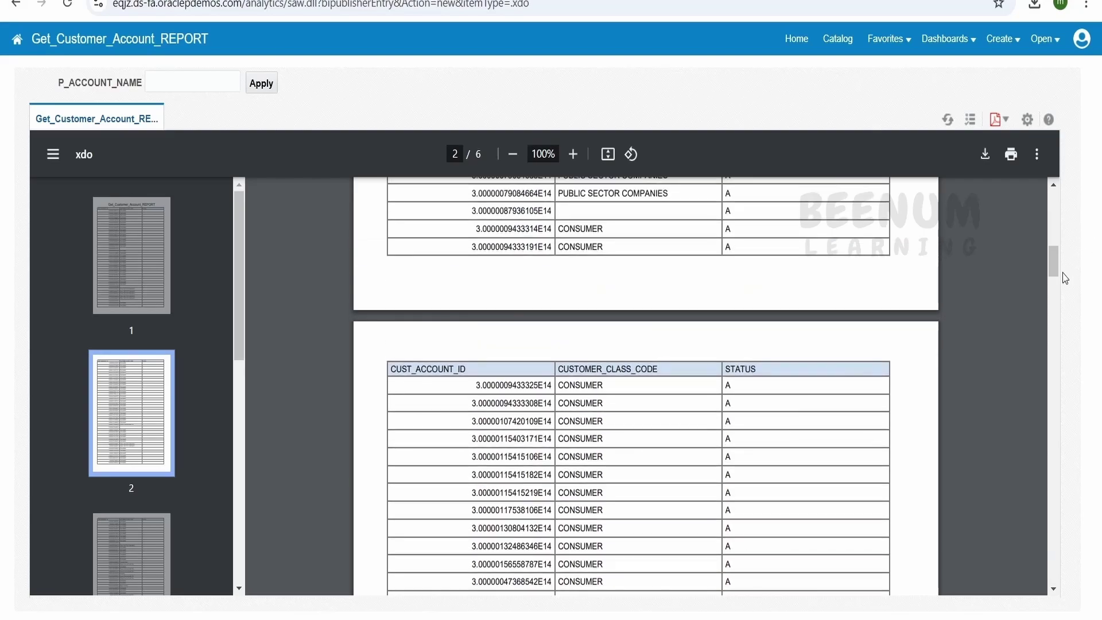
drag(1065, 278, 1054, 187)
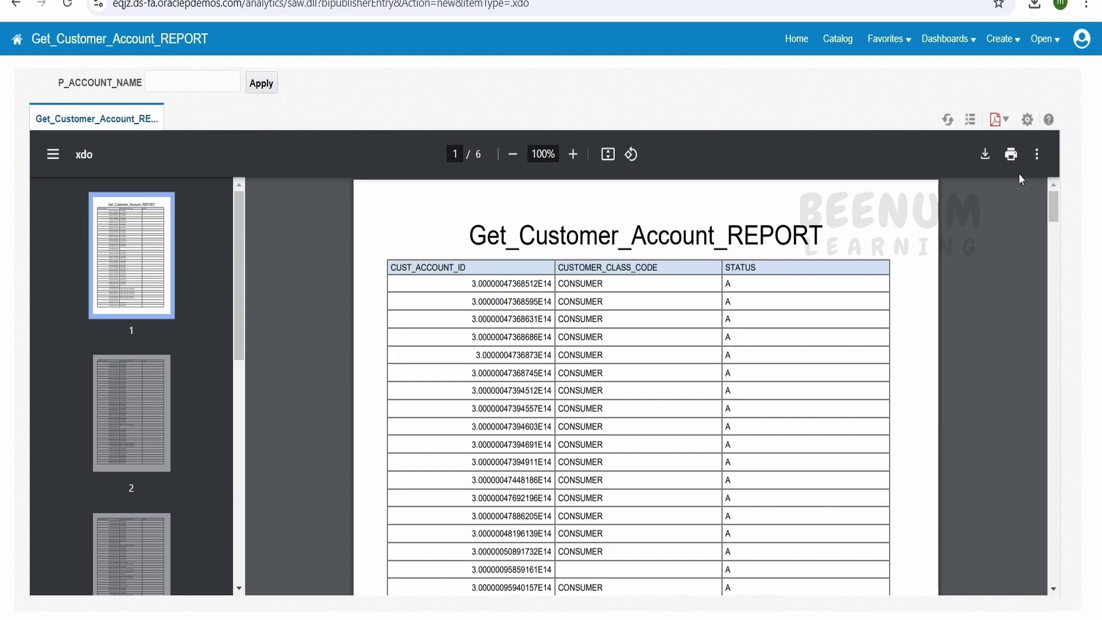
scroll(777, 327, down, 5)
scroll(795, 350, up, 5)
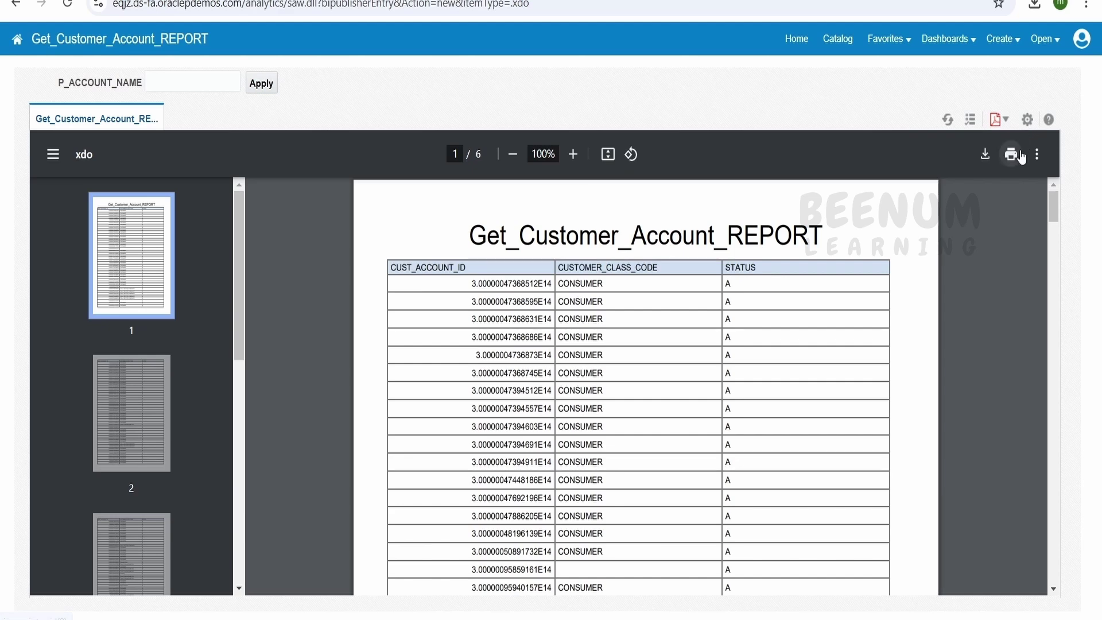
click(1028, 121)
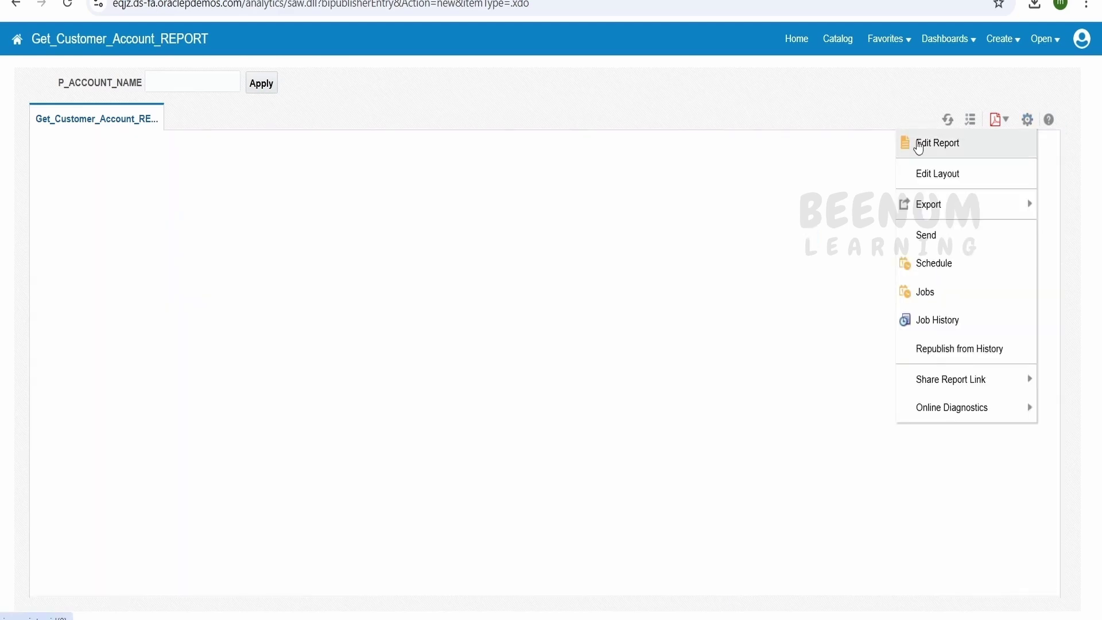
click(950, 144)
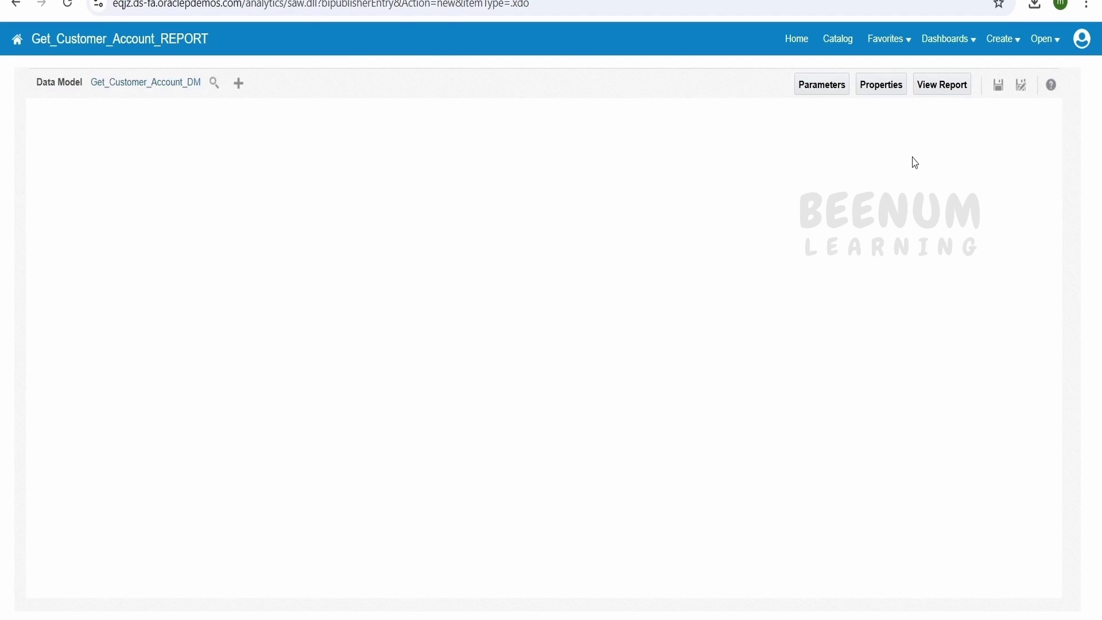
click(1047, 127)
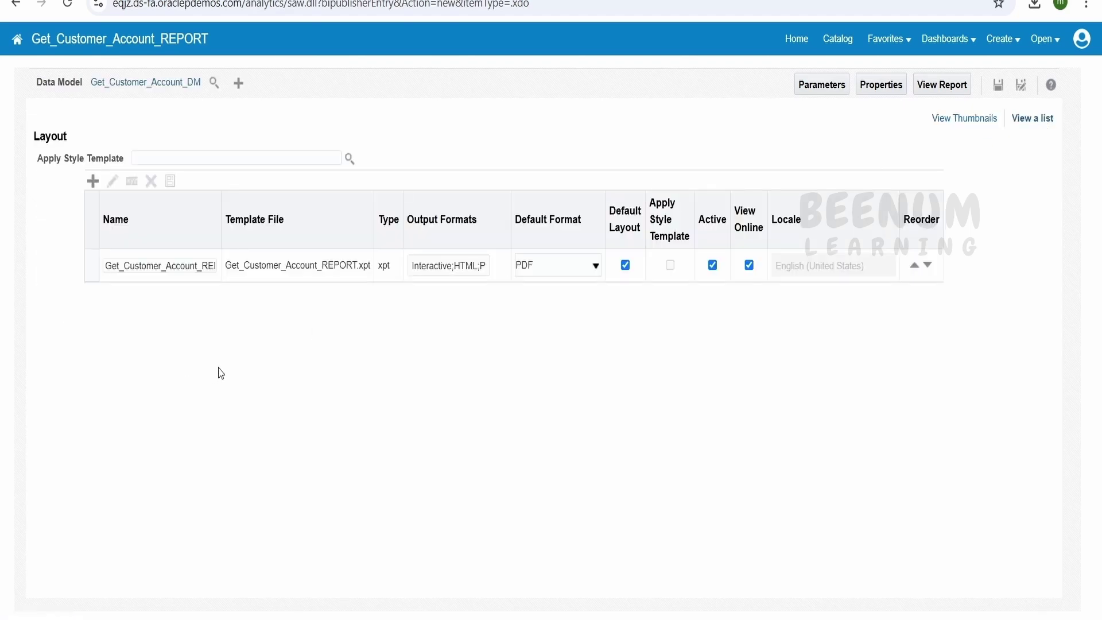
Step: Restrict the layout's output formats to Data (CSV) only, deselecting Interactive, HTML, PDF, RTF, Excel and PowerPoint
click(466, 270)
click(432, 286)
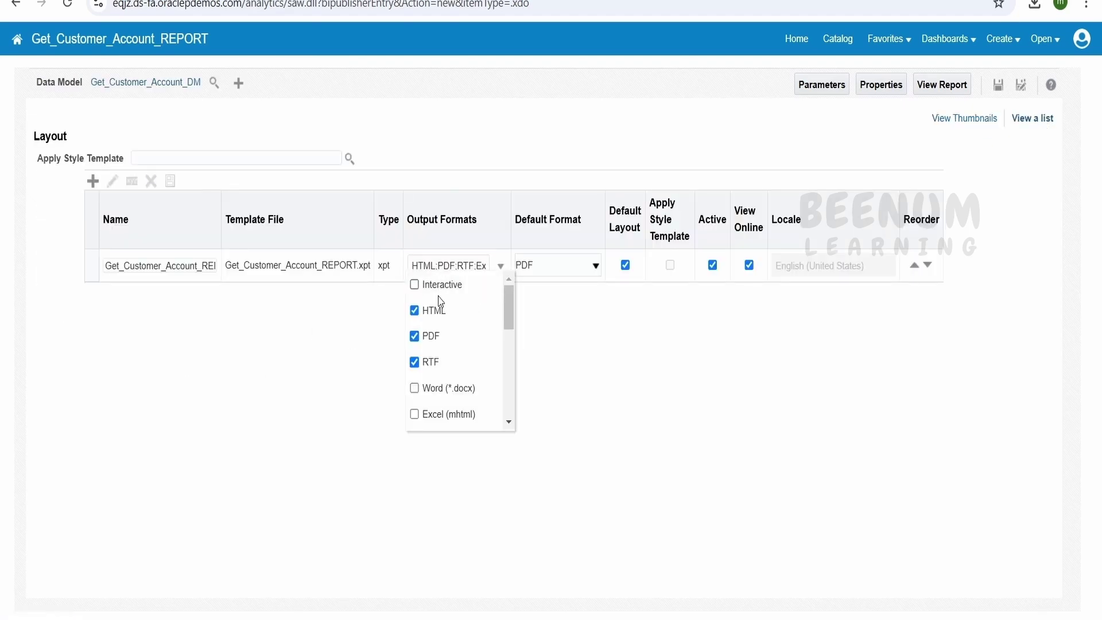
click(435, 311)
click(432, 337)
click(432, 362)
scroll(432, 364, down, 5)
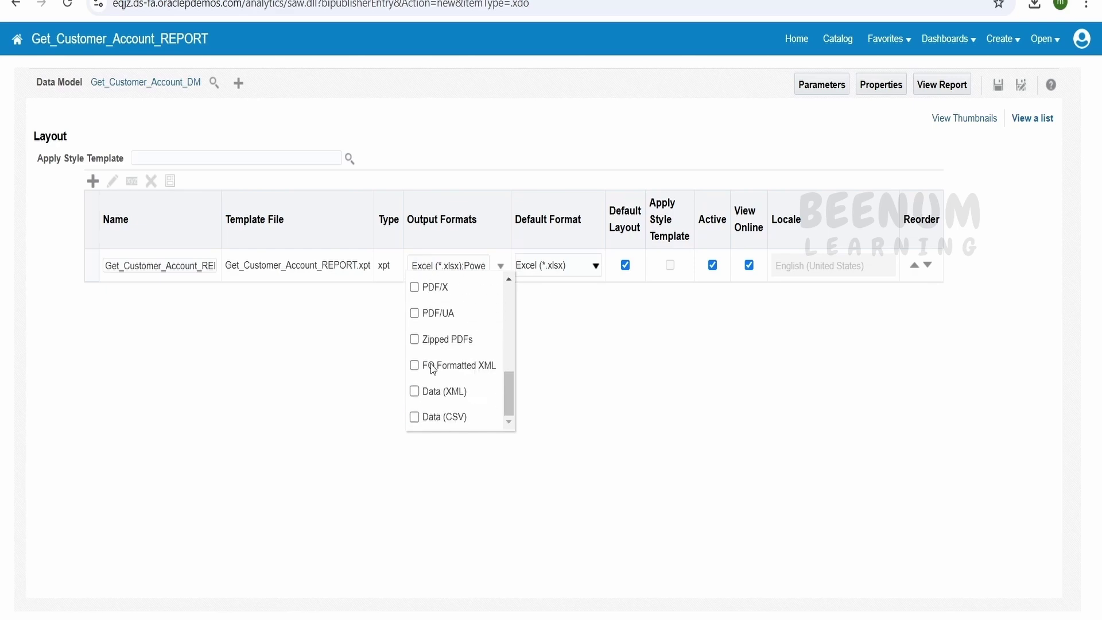
scroll(432, 364, up, 3)
click(441, 376)
click(441, 325)
scroll(442, 333, down, 5)
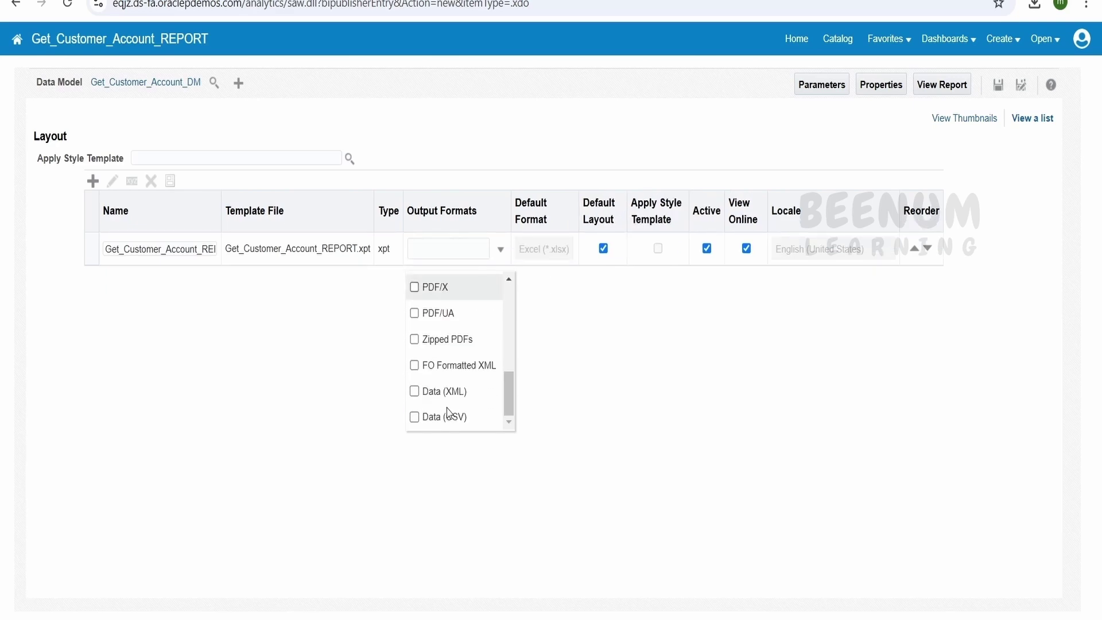
click(458, 418)
click(598, 317)
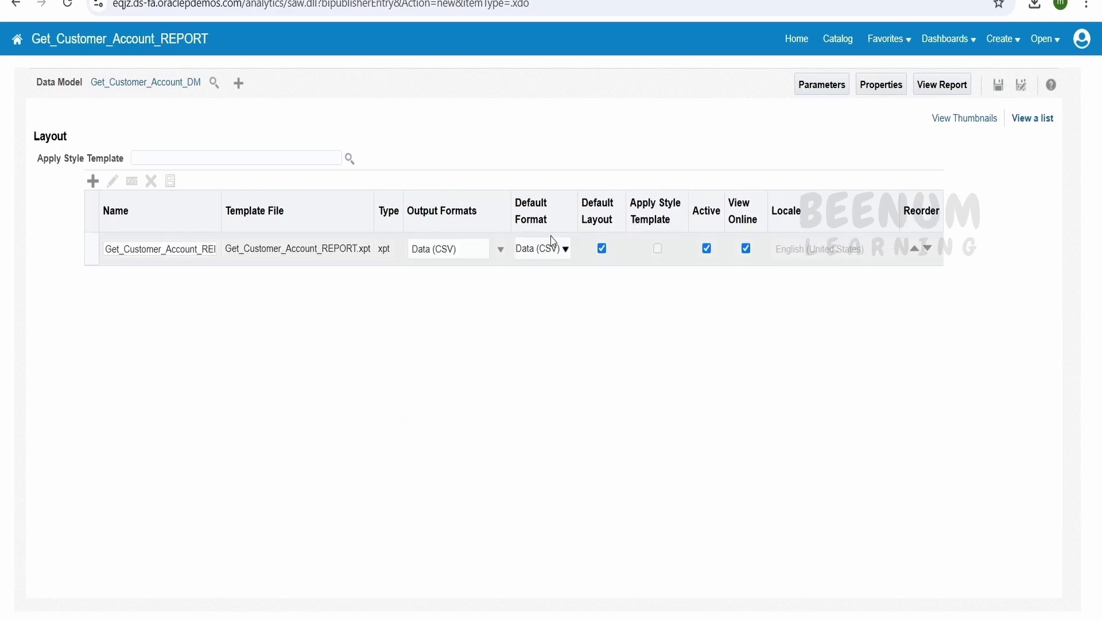
Step: Save the report with Data (CSV) as the default format and view its output, checking the P_ACCOUNT_NAME column
click(564, 249)
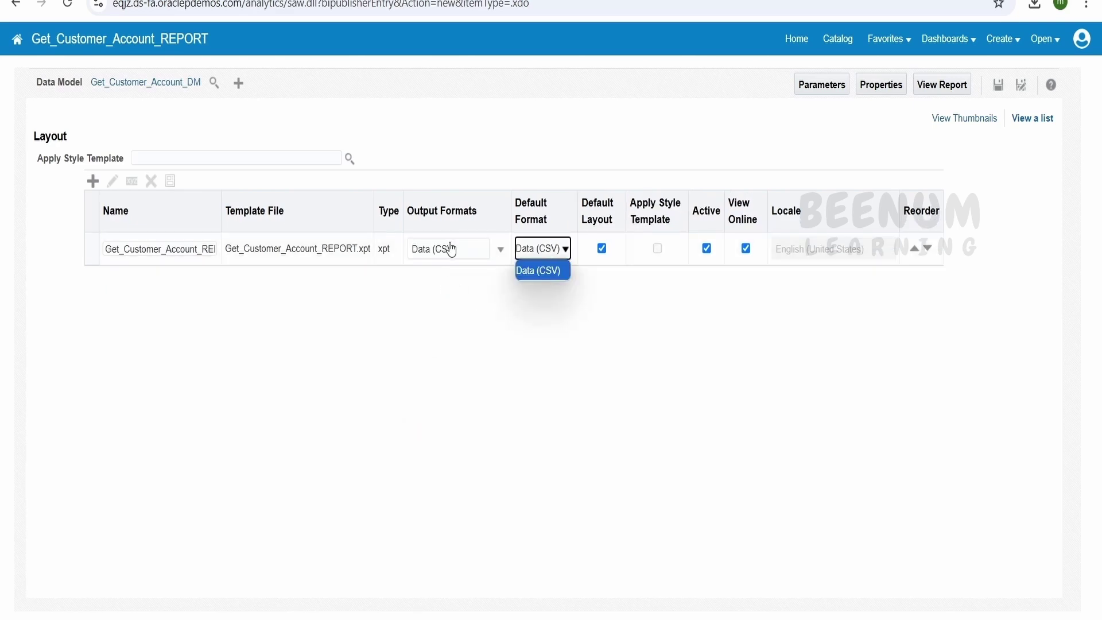
click(471, 373)
click(551, 251)
click(999, 87)
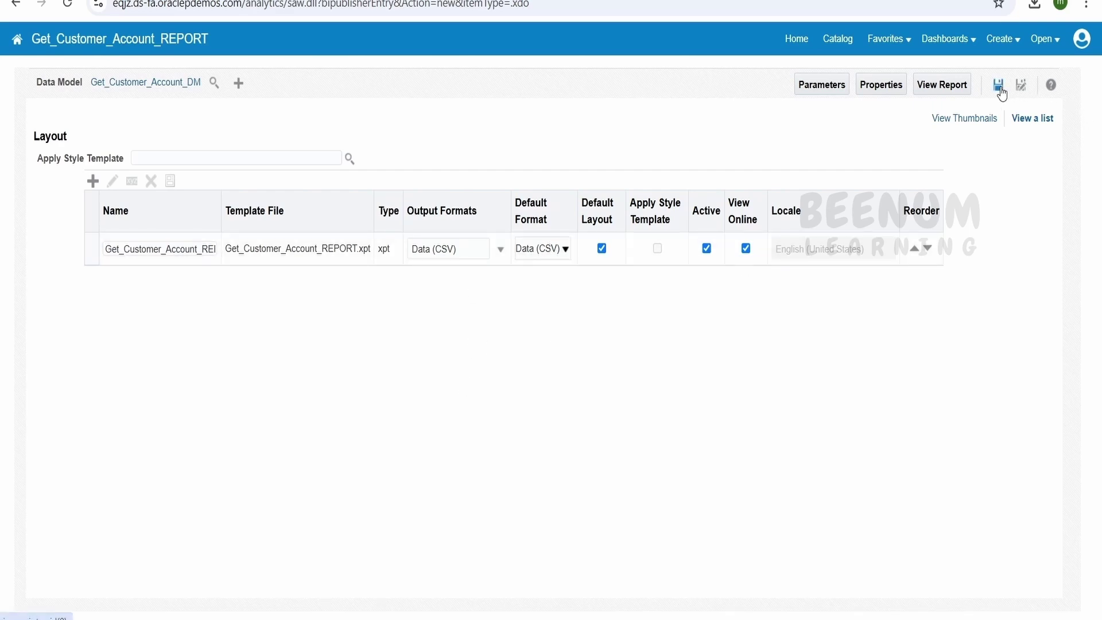
click(944, 88)
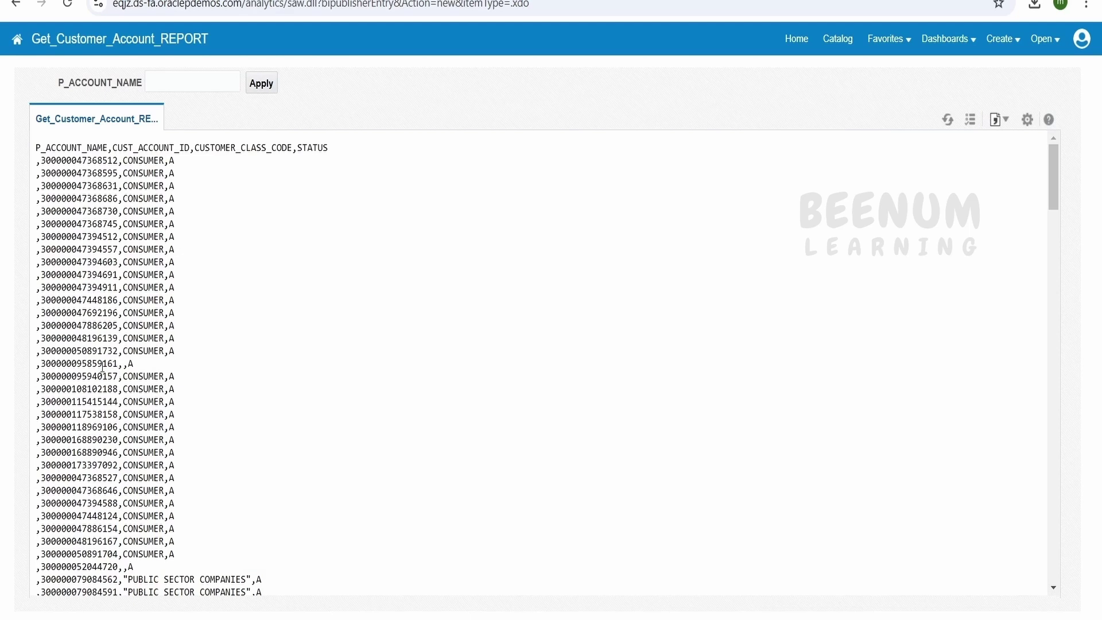
double_click(93, 145)
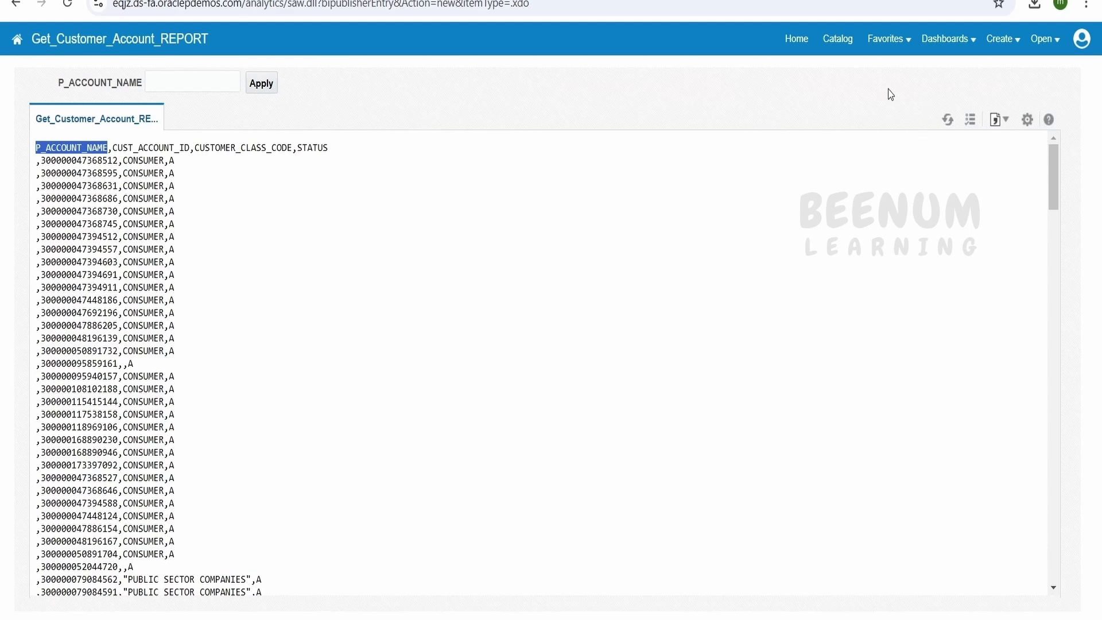
Step: In Get_Customer_Account_DM's properties, disable Include Parameter Tags, enable Include Empty Tags for Null Elements and save the data model
click(838, 39)
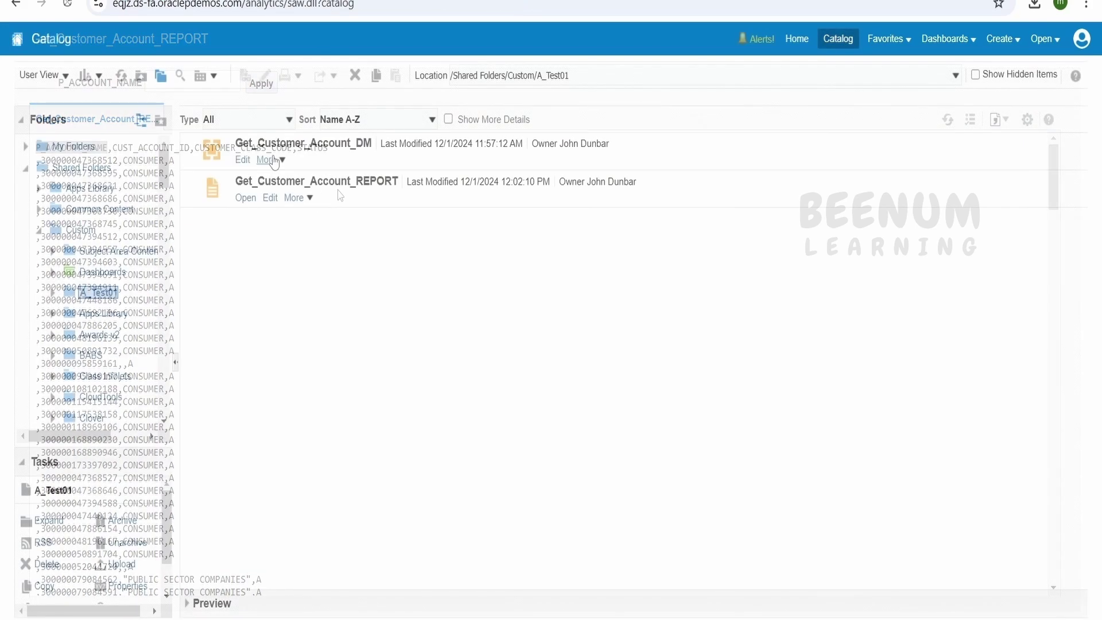
click(243, 161)
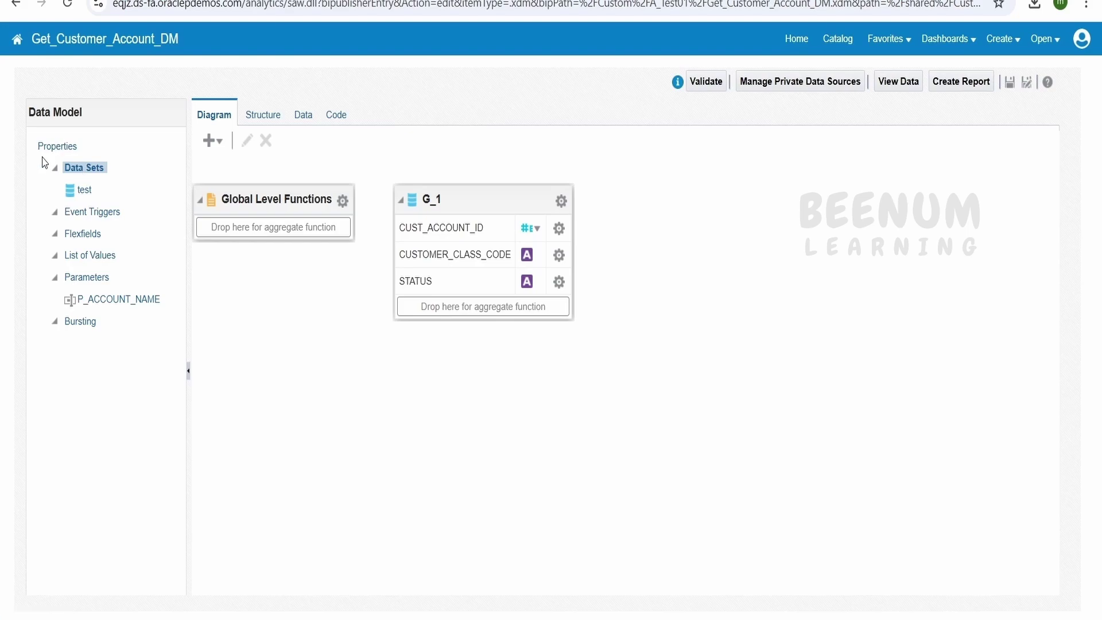
click(56, 148)
scroll(390, 313, down, 3)
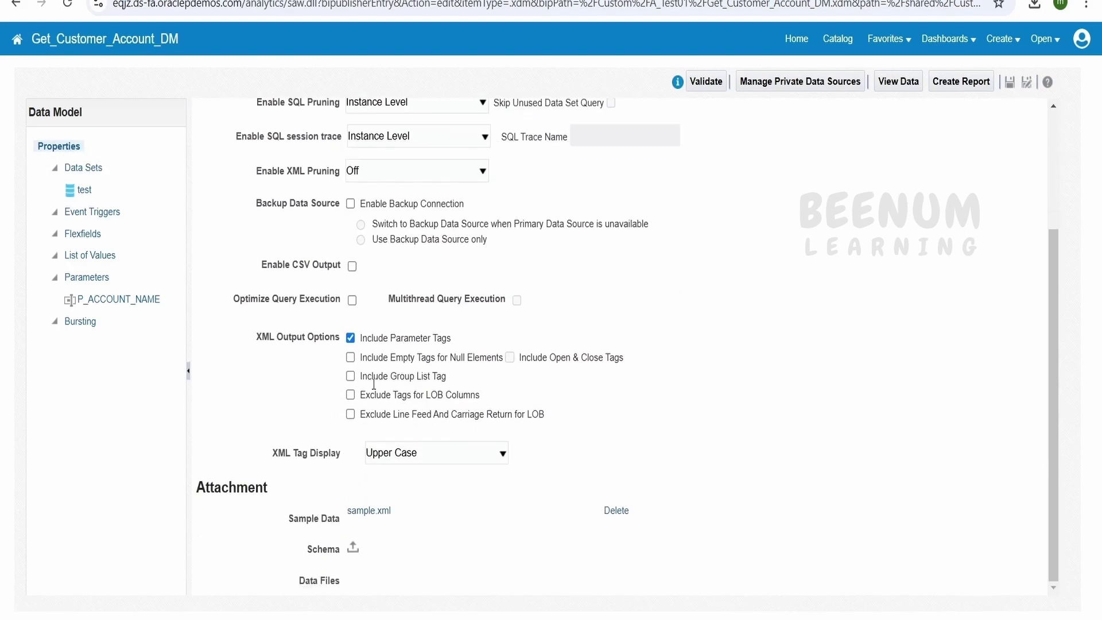
click(351, 339)
click(351, 358)
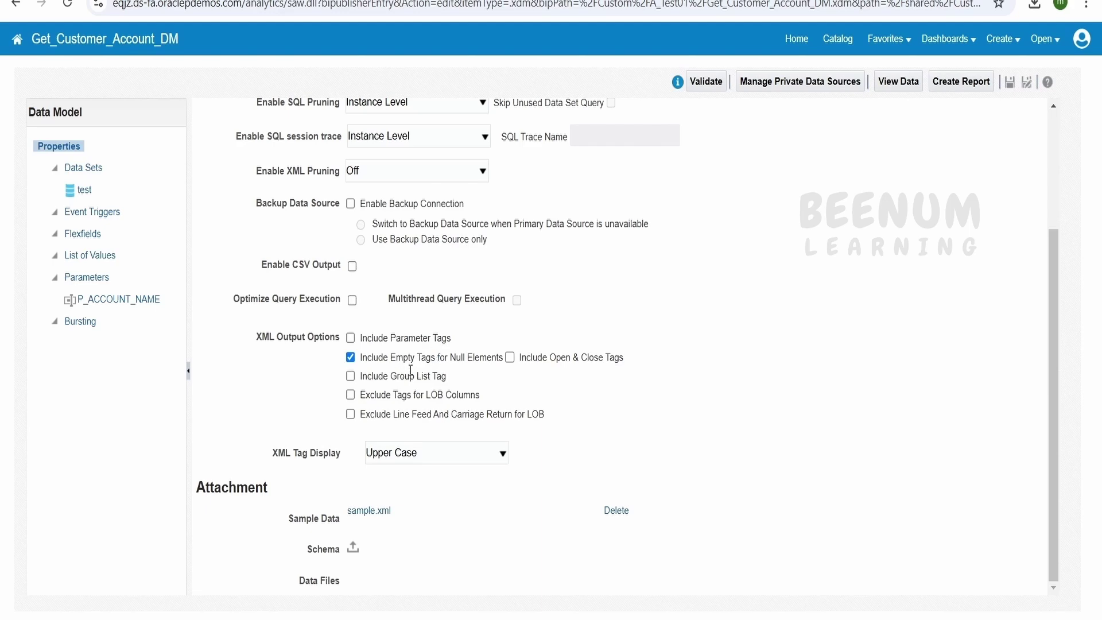
click(1010, 83)
Step: Open Get_Customer_Account_REPORT from the catalog and examine the columns and rows of its CSV output
click(848, 44)
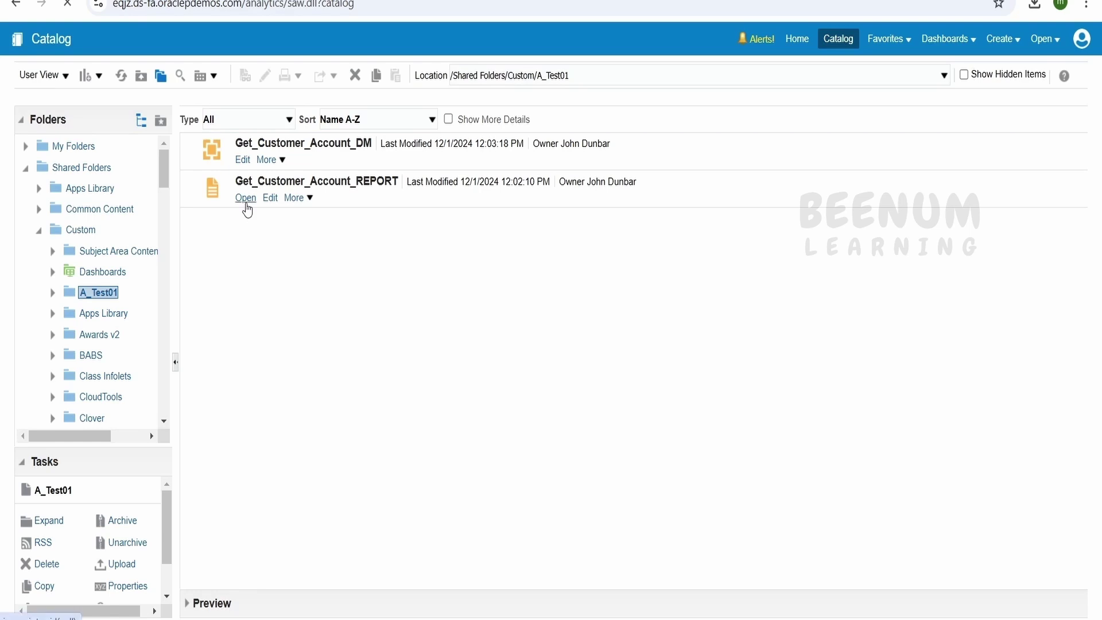
click(246, 202)
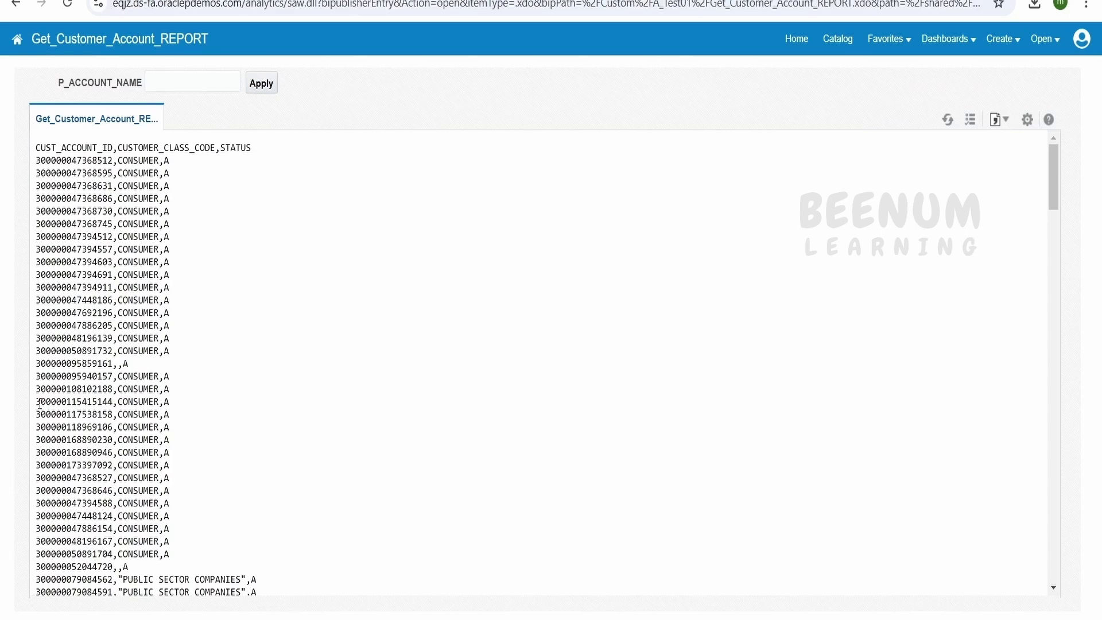
scroll(268, 328, down, 5)
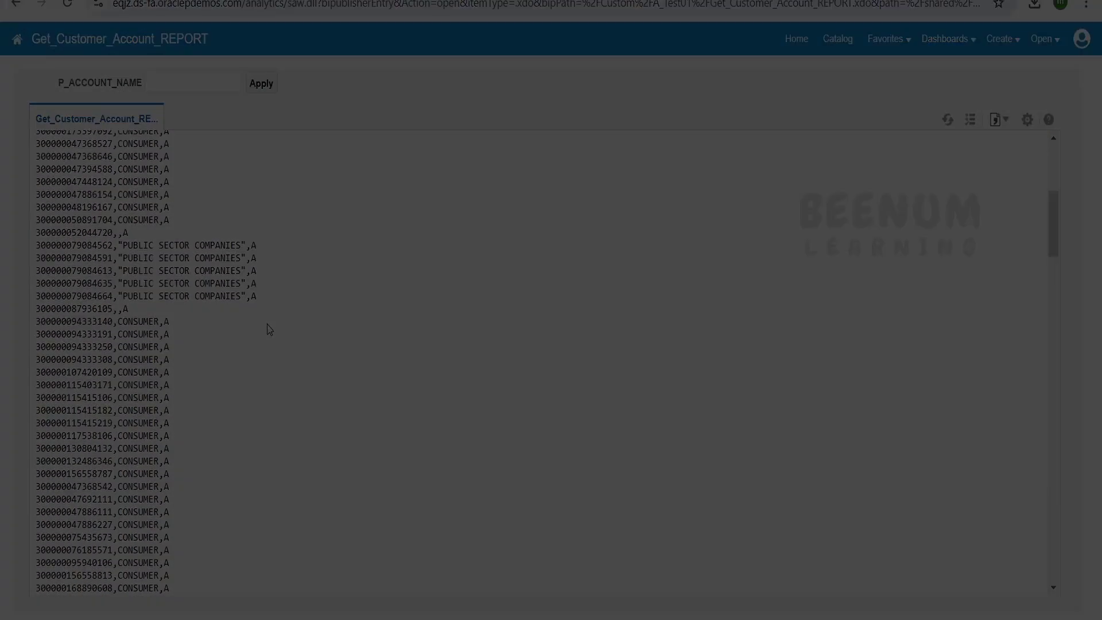